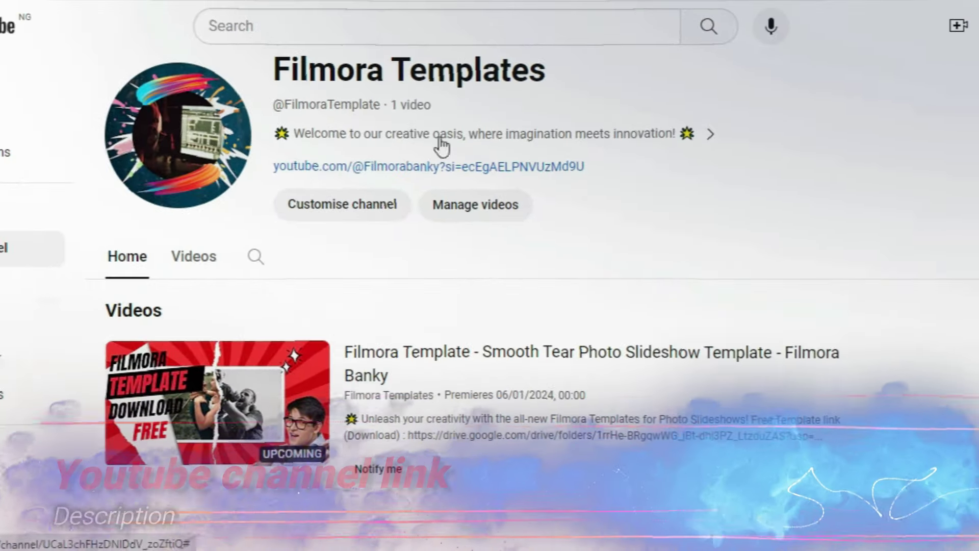
Go to the YouTube channel page from the account avatar menu and scroll down its videos
left_click(977, 26)
left_click(848, 81)
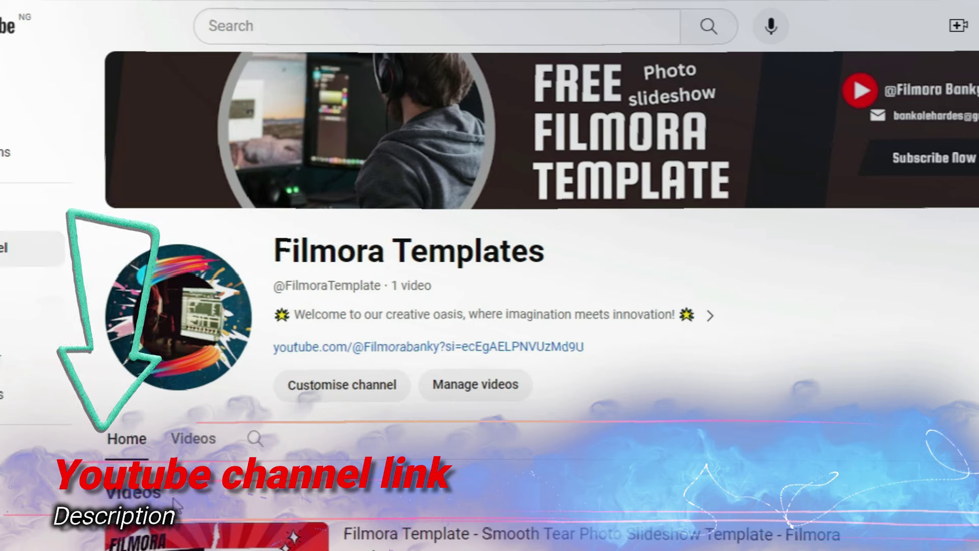
scroll(348, 446, "down", 3)
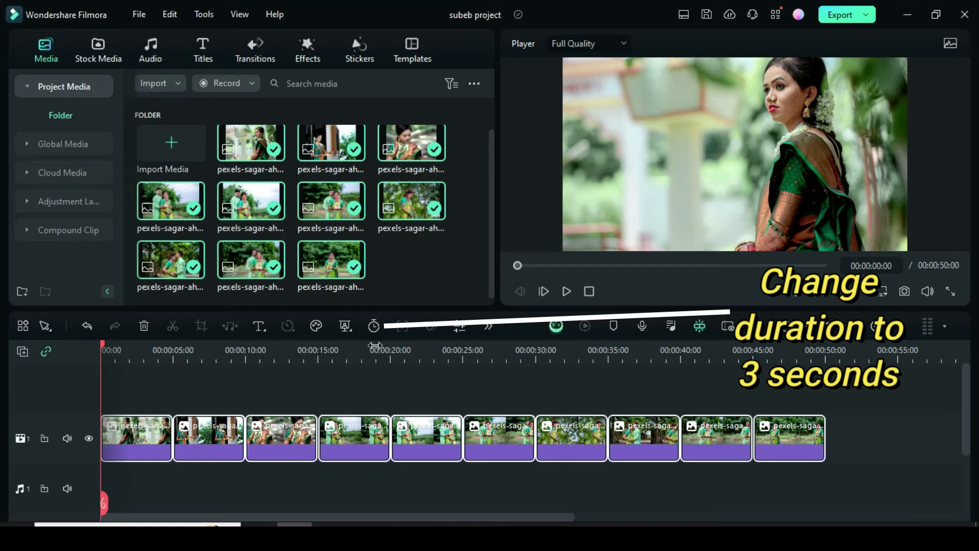
Set the duration of all ten photo clips to 00:00:03:00
left_click(374, 326)
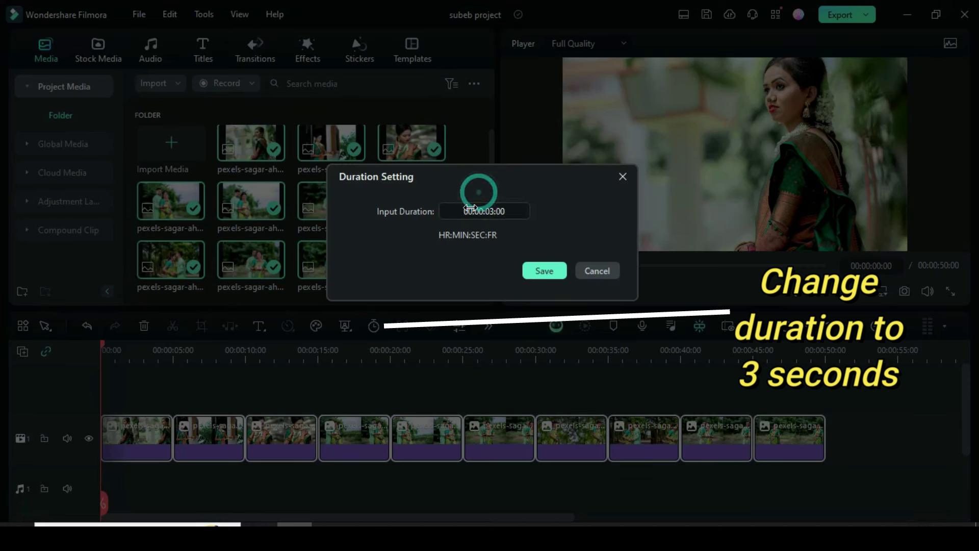
left_click(543, 270)
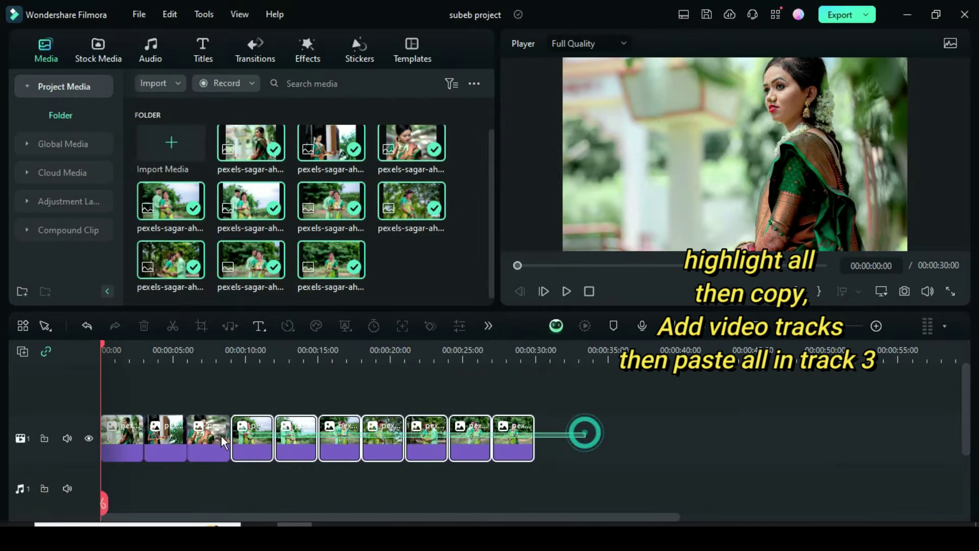
Select all ten photo clips on the timeline and copy them
left_click_drag(209, 433, 107, 423)
right_click(125, 439)
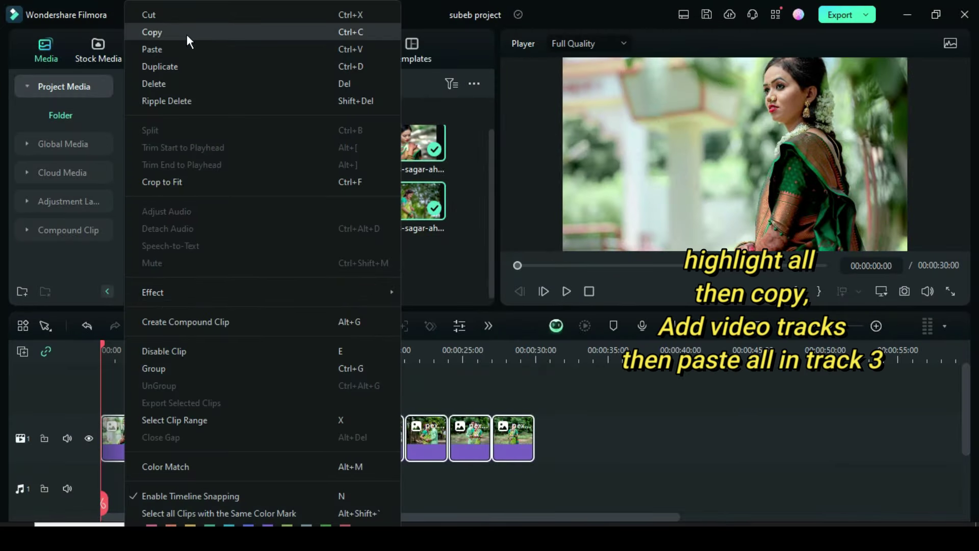
left_click(161, 32)
Add two new video tracks and paste the copied photos onto track 3
left_click(22, 351)
left_click(51, 374)
left_click(22, 351)
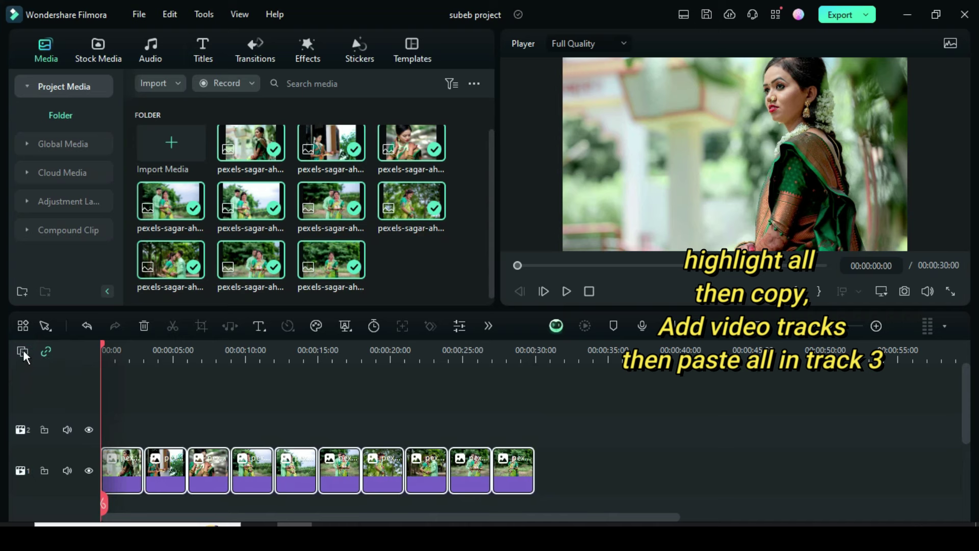
left_click(49, 372)
scroll(75, 423, "down", 1)
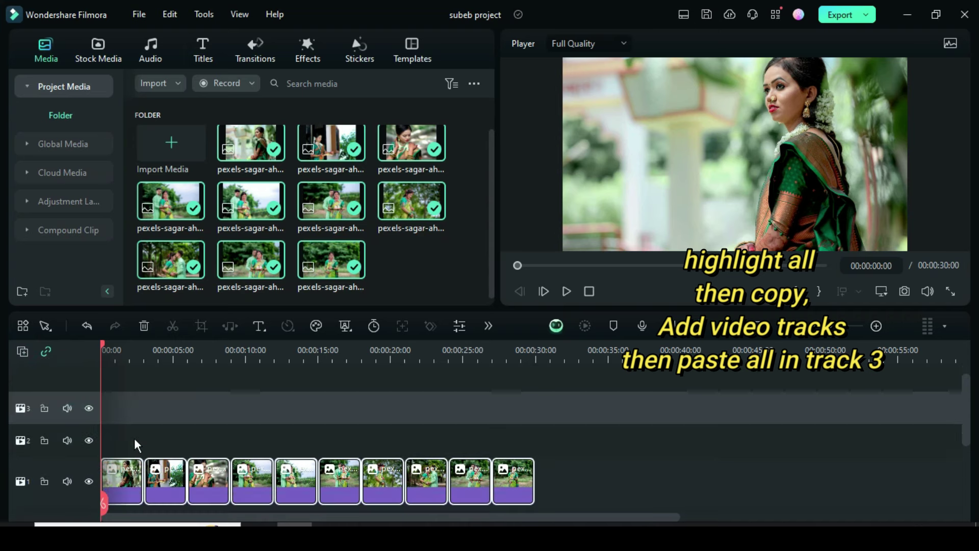
right_click(116, 405)
left_click(147, 49)
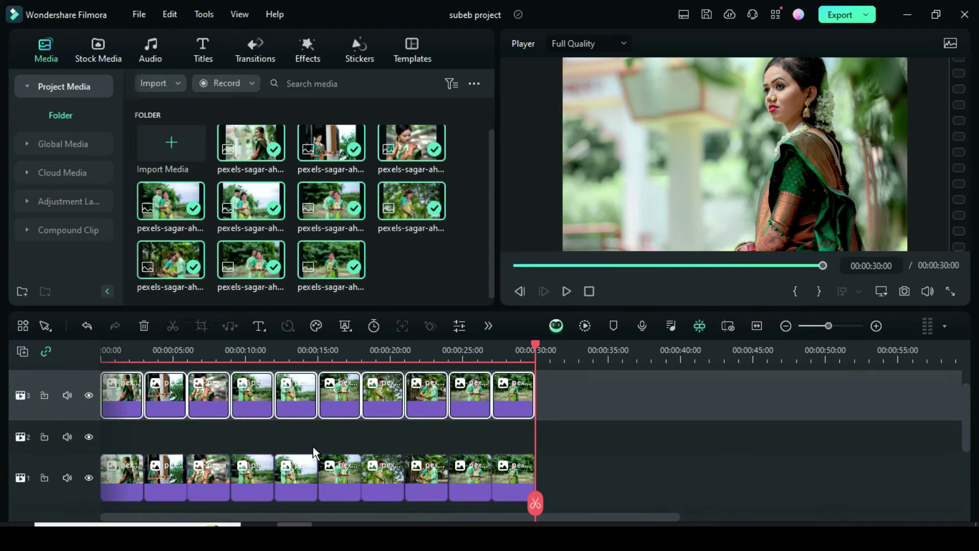
Fit the timeline to view and search the Effects library for 'square blur'
left_click(757, 325)
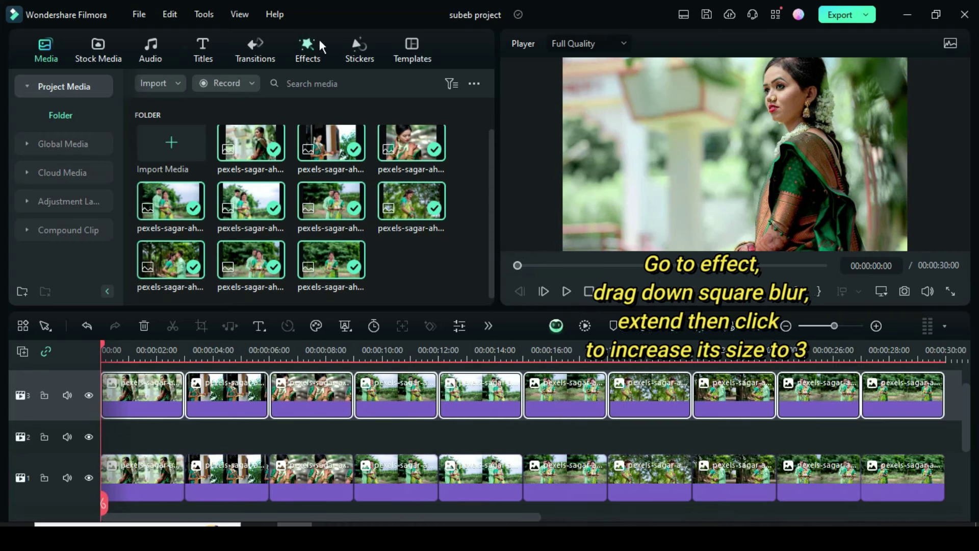
left_click(308, 49)
left_click(224, 84)
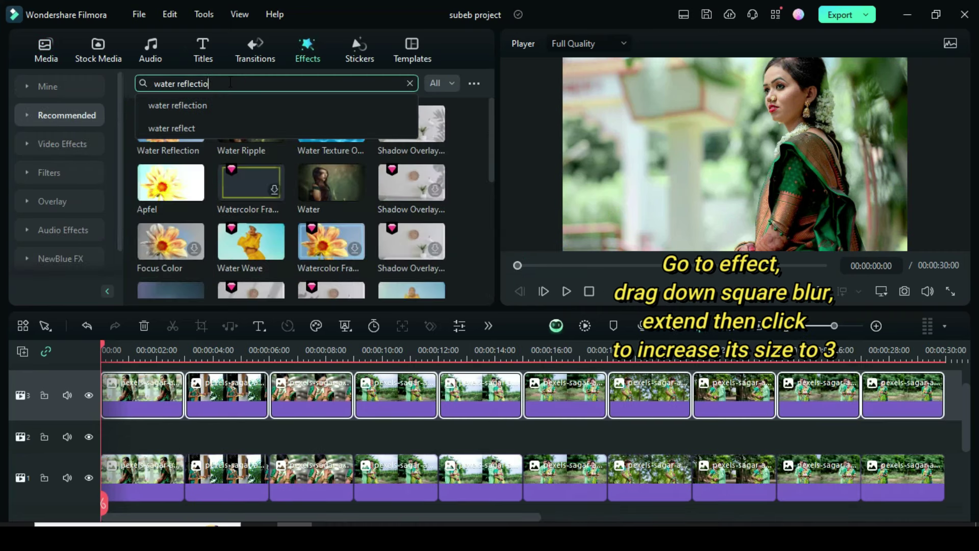
key("ctrl+a")
key("BackSpace")
type("square blur")
key("Return")
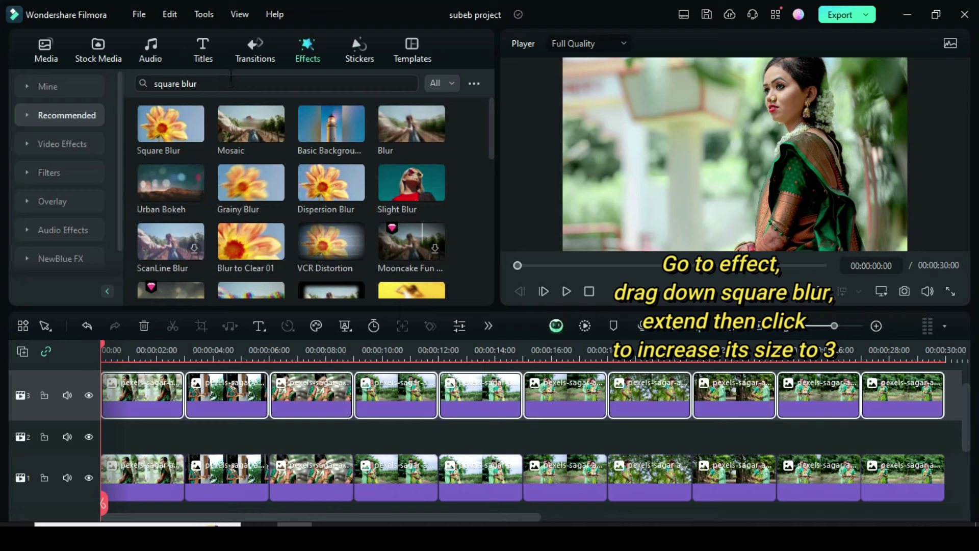
Place Square Blur on track 2, stretch it across all 30 seconds, and set size 3
left_click_drag(176, 122, 138, 428)
left_click_drag(237, 431, 944, 432)
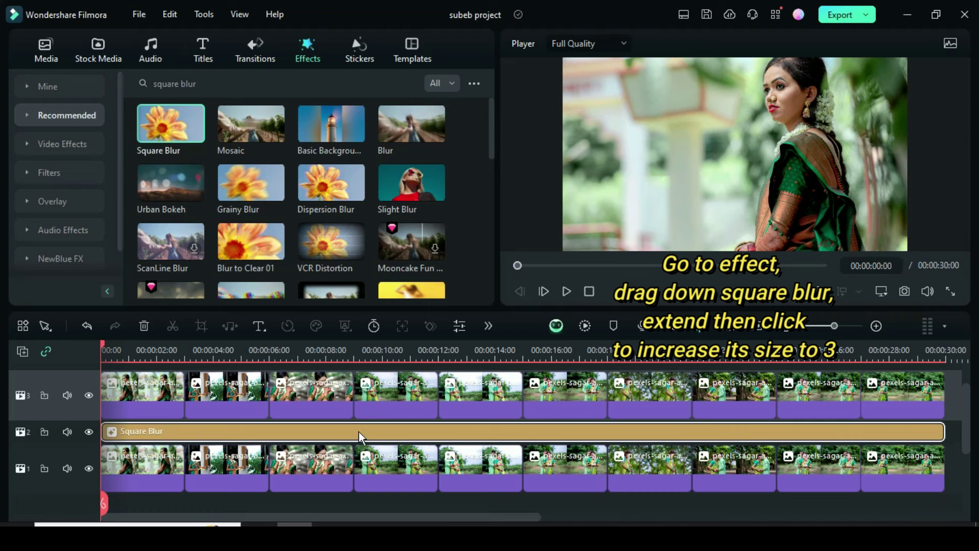
double_click(350, 430)
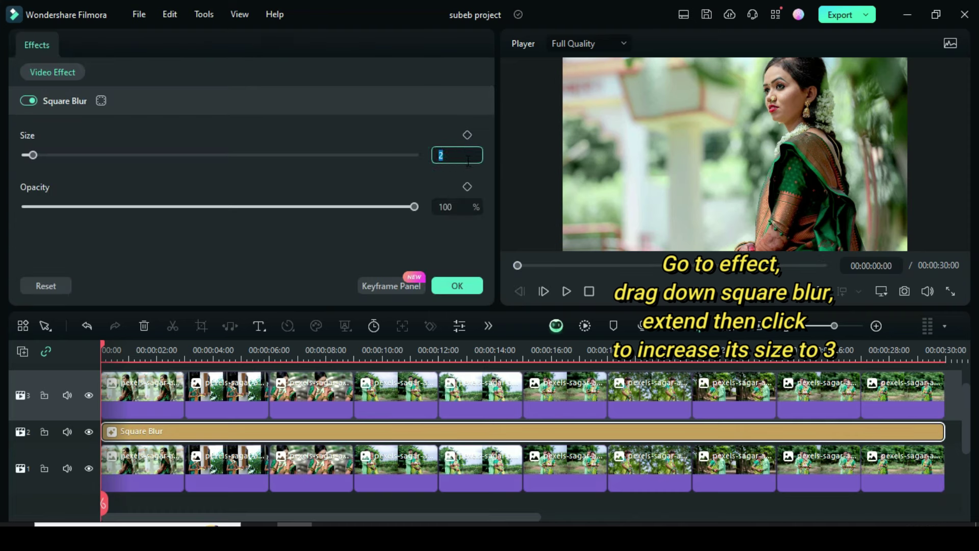
left_click(458, 285)
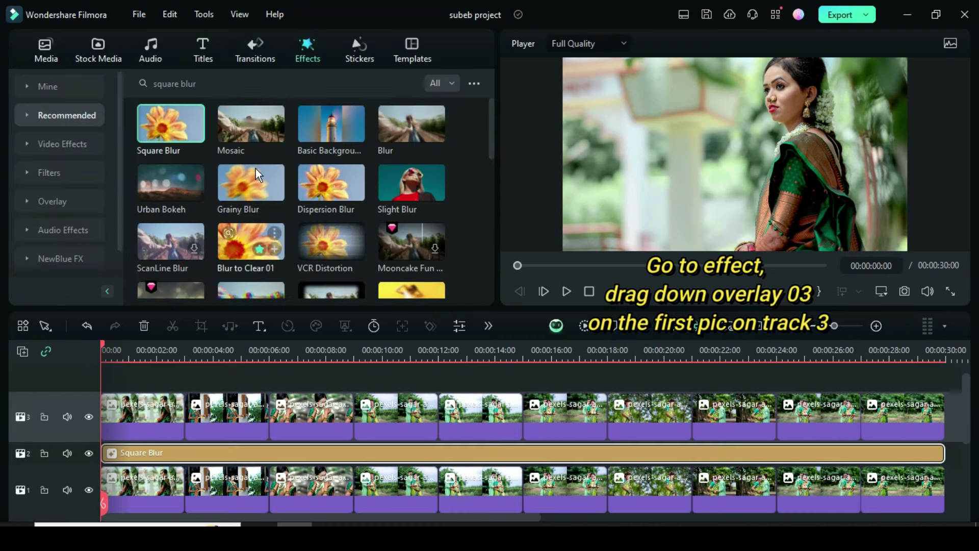
Search effects for 'overlay 03' and drop Overlay 03 onto the first photo on track 3
left_click(218, 84)
key("ctrl+a")
key("BackSpace")
type("ovr")
key("BackSpace")
type("erlay 03")
key("Return")
scroll(432, 228, "down", 5)
scroll(432, 228, "down", 10)
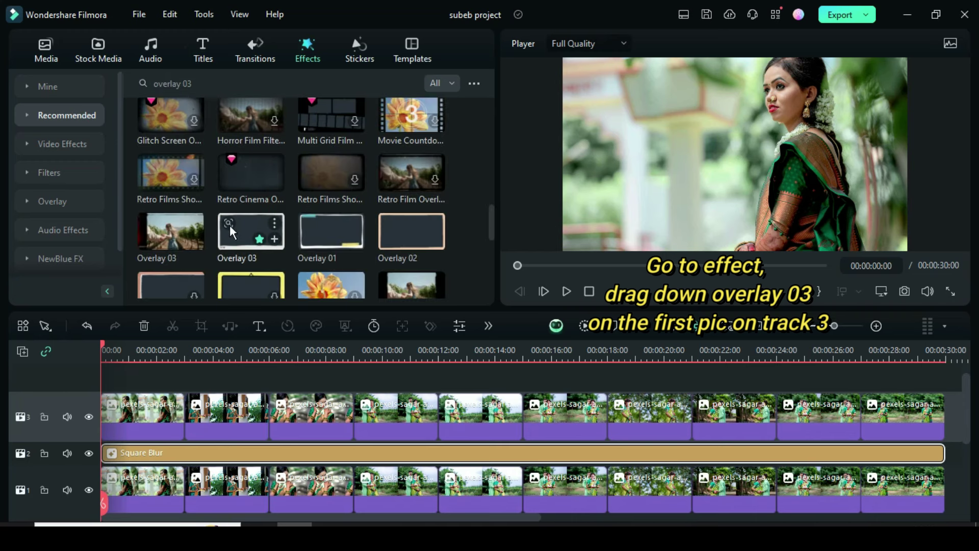
left_click_drag(247, 232, 133, 414)
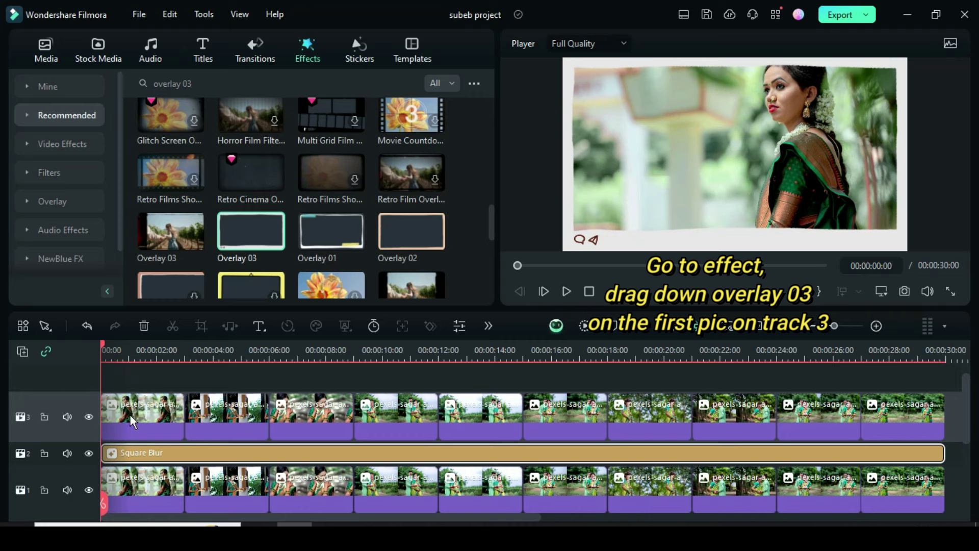
Give the first track-3 photo a 16:9 Pan & Zoom, tightening the end frame on the woman and swapping start and end
left_click(134, 411)
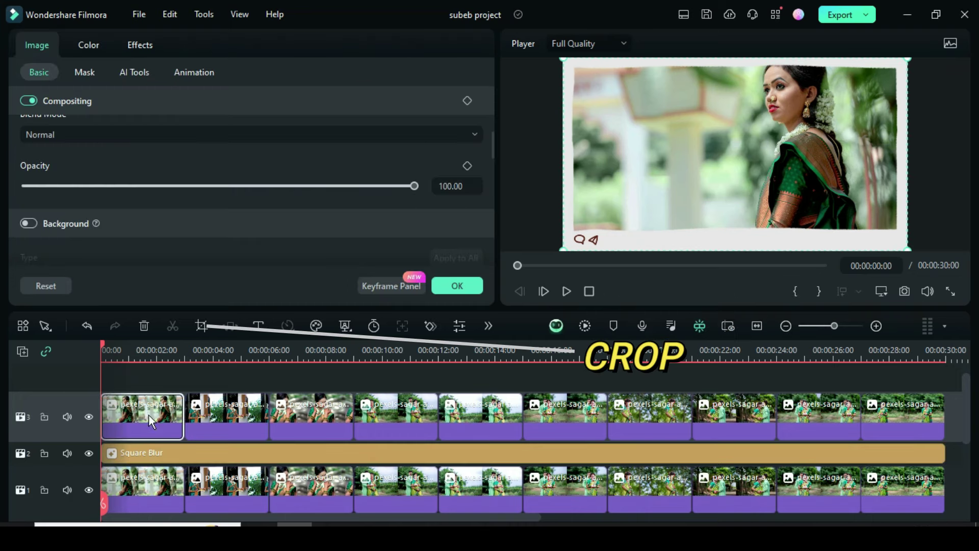
left_click(200, 326)
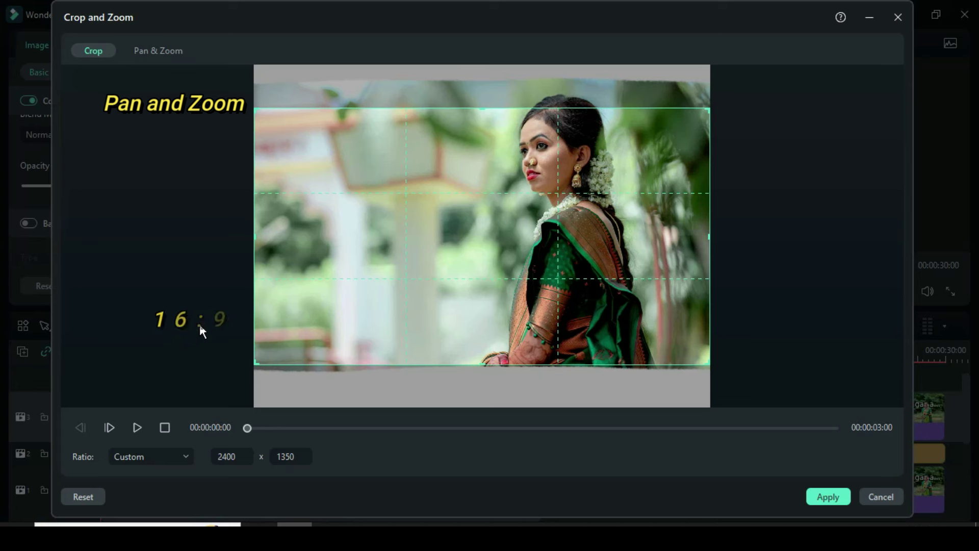
left_click(152, 457)
left_click(133, 271)
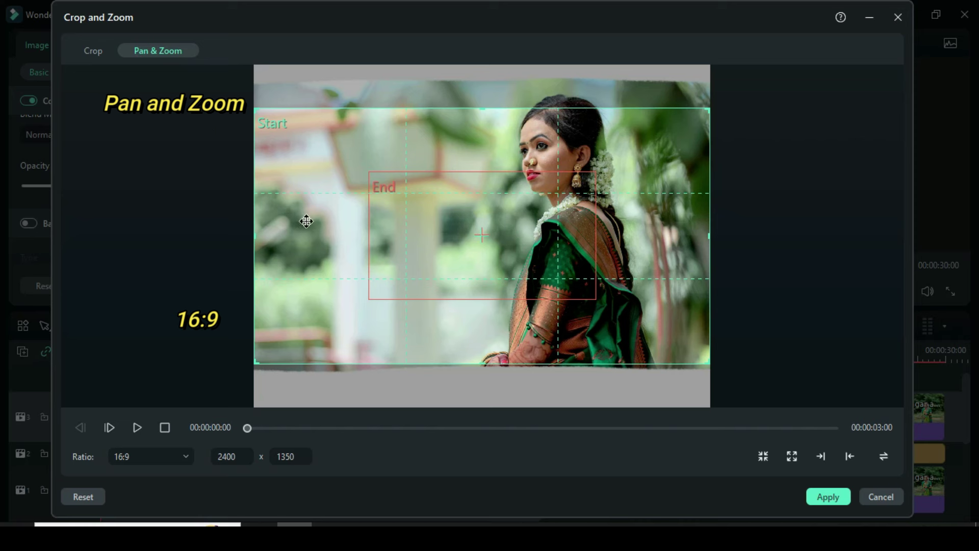
left_click(403, 230)
left_click_drag(372, 258, 363, 285)
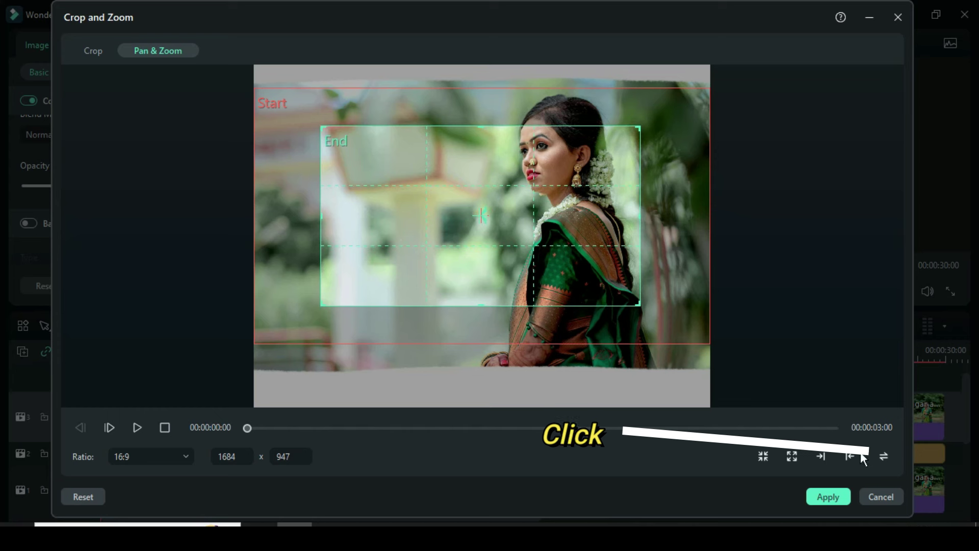
left_click(883, 455)
left_click(823, 496)
Add starting keyframes on the first photo: scale 130% and opacity 0
scroll(129, 352, "up", 1)
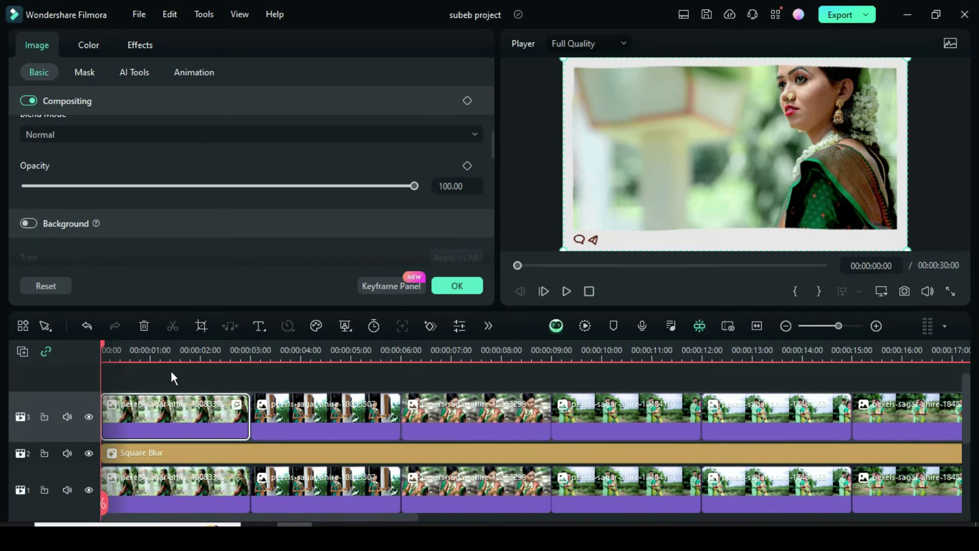
left_click_drag(492, 143, 491, 96)
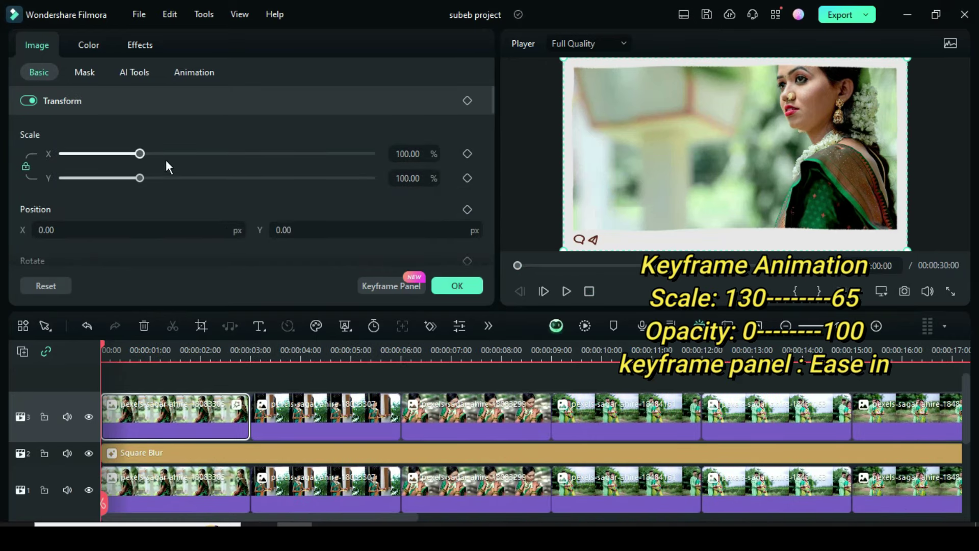
left_click(467, 154)
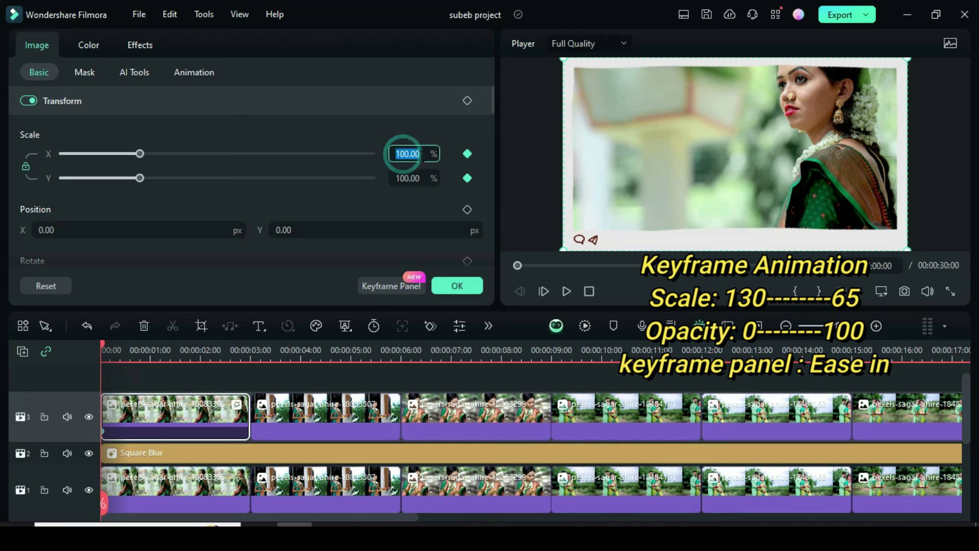
type("130")
left_click(352, 134)
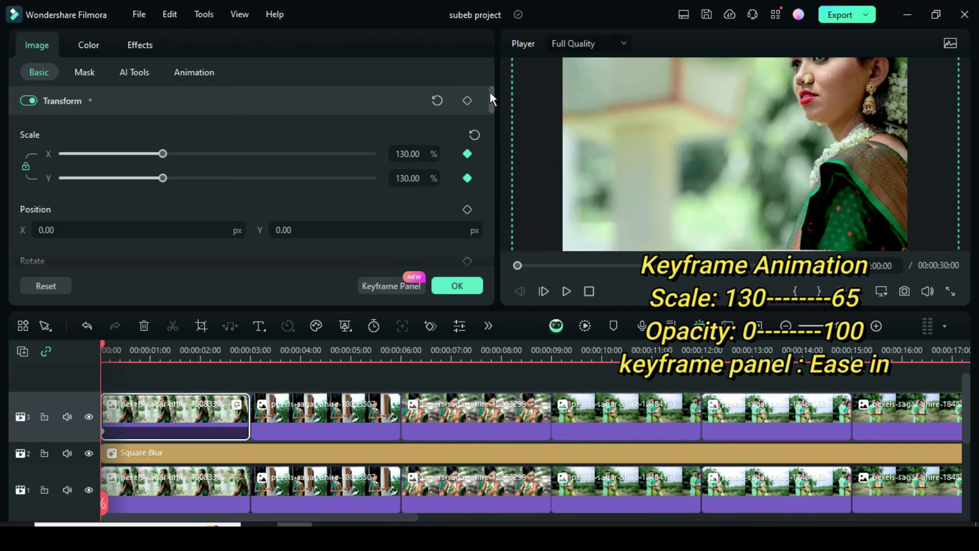
left_click_drag(490, 91, 485, 127)
left_click(467, 211)
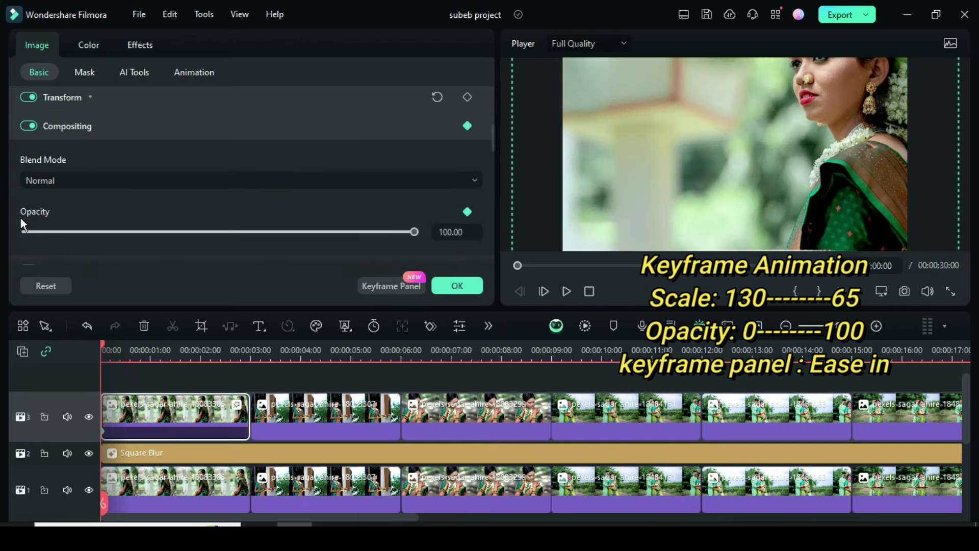
type("0")
left_click(419, 202)
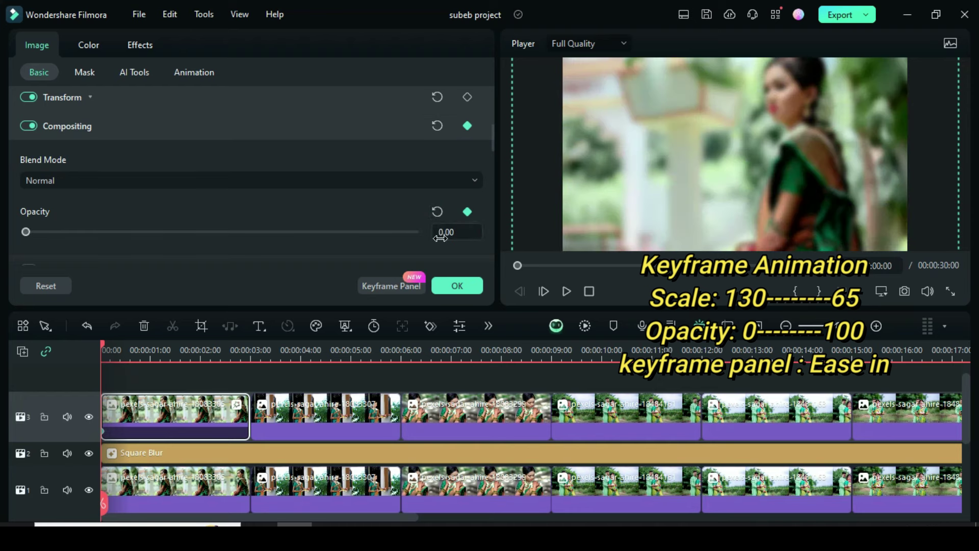
left_click_drag(492, 139, 492, 92)
About one second in, keyframe scale 65% and opacity 100
left_click_drag(102, 343, 150, 345)
left_click(414, 154)
type("65")
left_click(361, 138)
left_click_drag(489, 99, 491, 138)
left_click(438, 179)
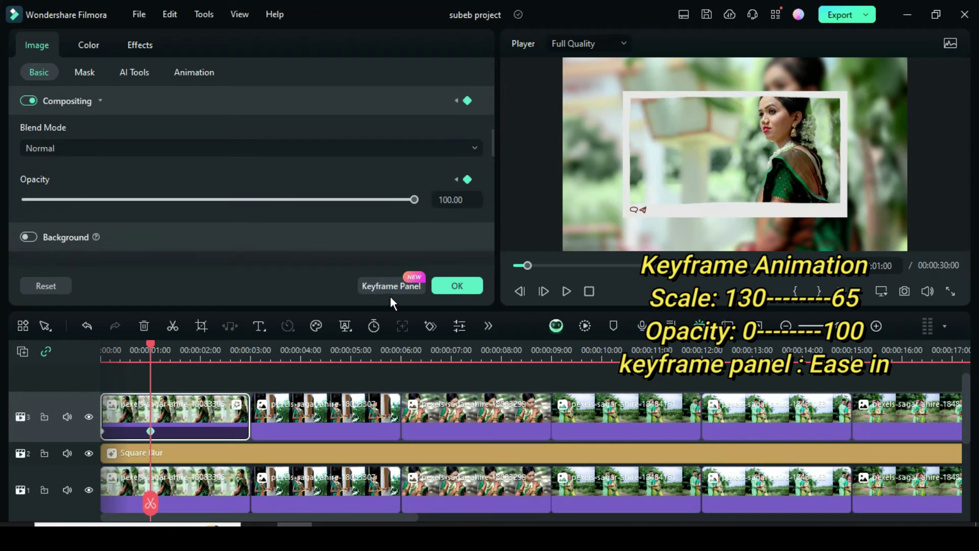
In the keyframe panel, set both scale keyframes to Ease in, then select the opacity keyframes
left_click(378, 286)
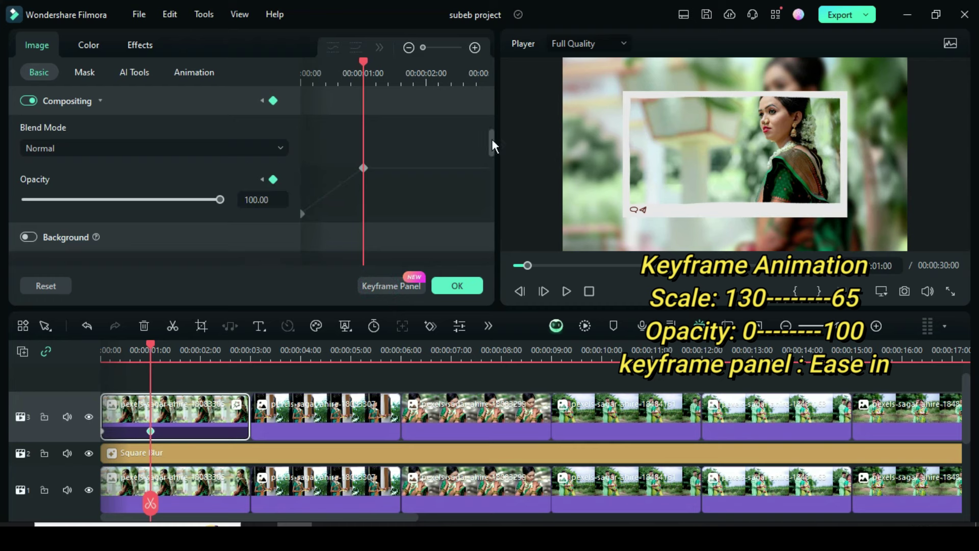
left_click_drag(491, 138, 492, 97)
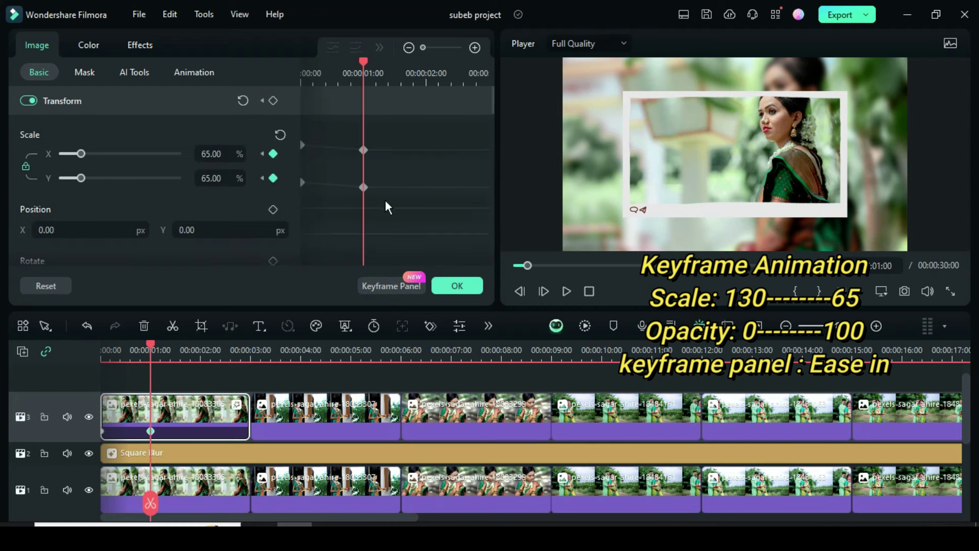
left_click_drag(383, 207, 294, 128)
right_click(362, 149)
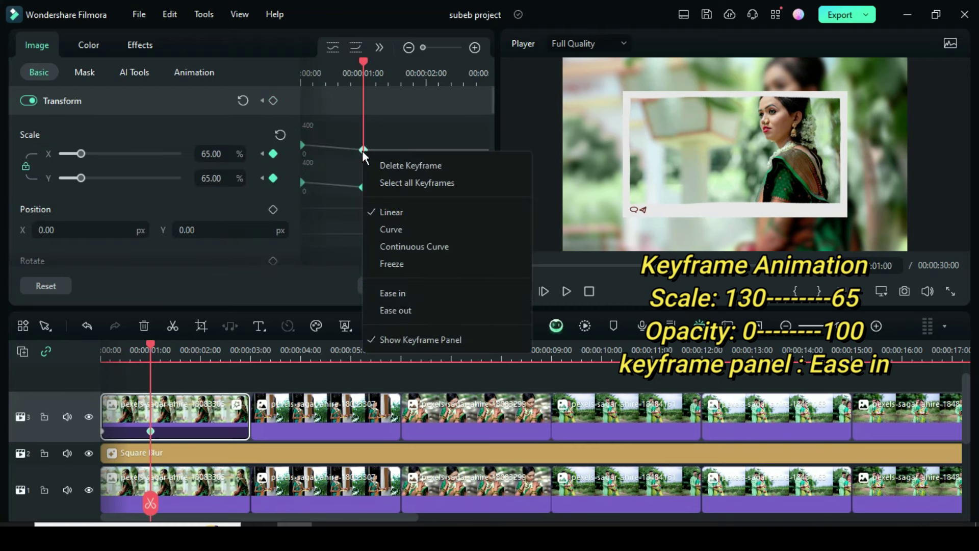
left_click(400, 294)
left_click_drag(490, 97, 493, 148)
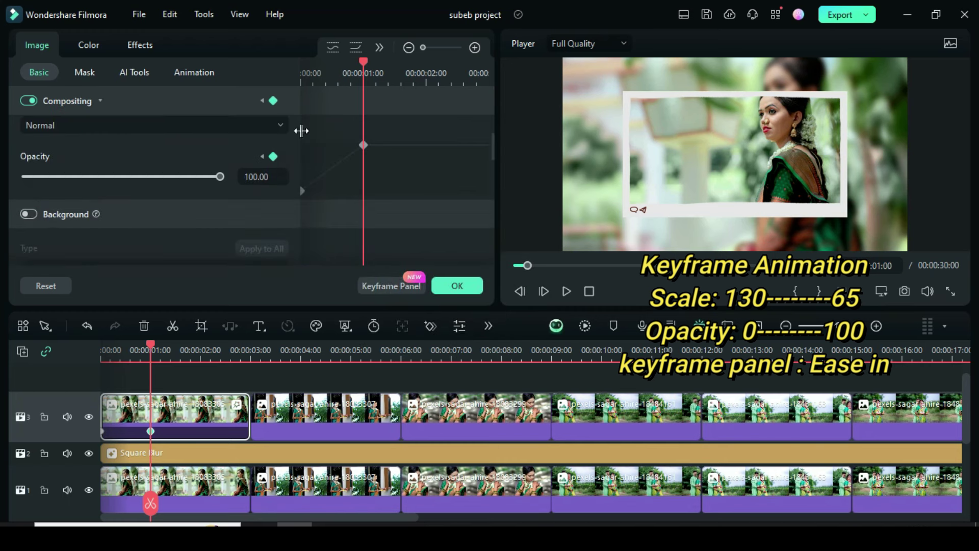
left_click_drag(321, 160, 375, 204)
Set the opacity keyframes to Ease in and close the photo's settings
right_click(362, 146)
left_click(392, 288)
left_click_drag(487, 144, 485, 97)
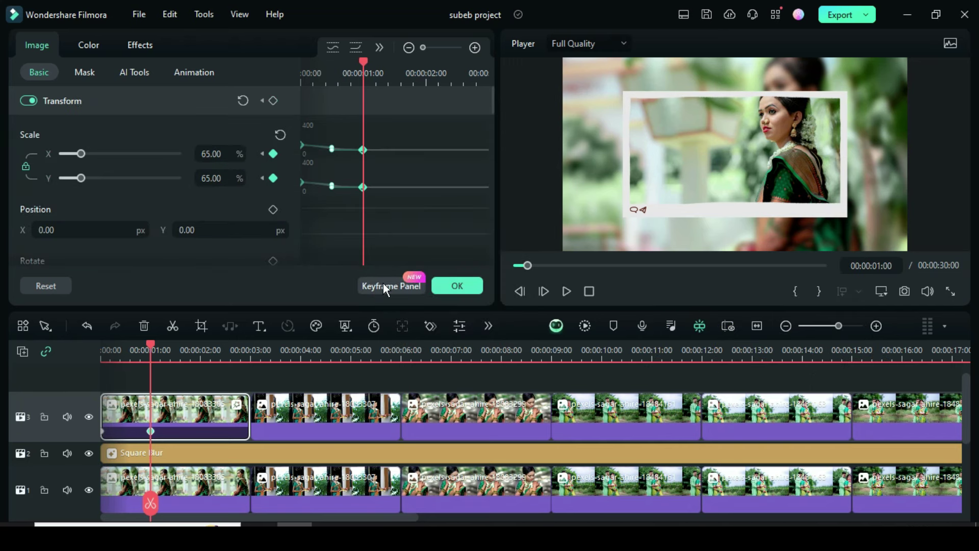
left_click(468, 286)
Copy the first track-3 photo's effects and paste them onto the second photo
left_click(519, 267)
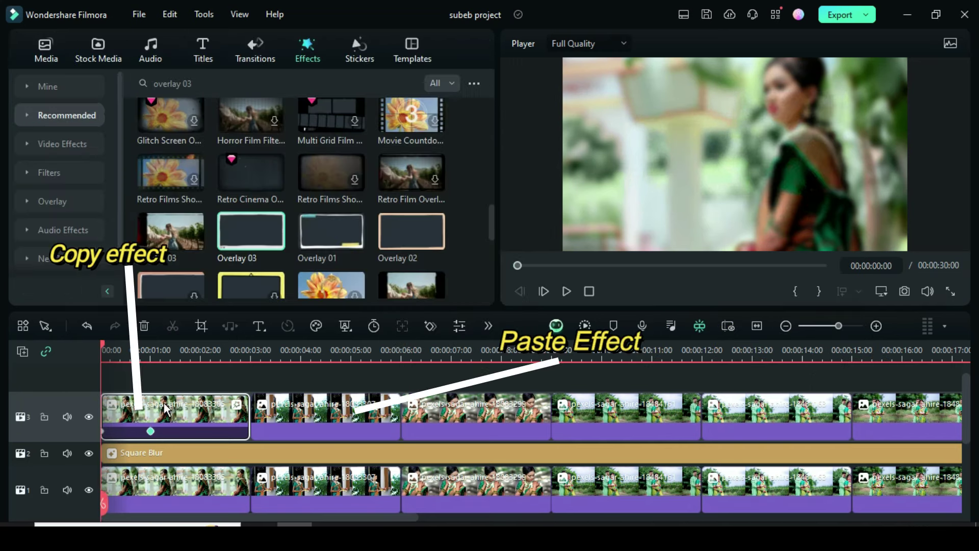
right_click(163, 415)
mouse_move(219, 276)
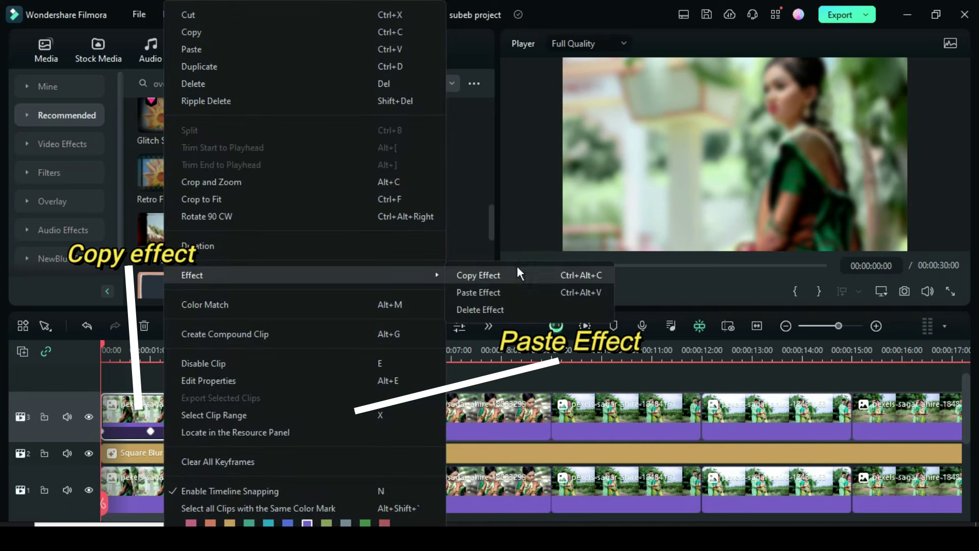
left_click(487, 277)
left_click(301, 415)
right_click(301, 415)
mouse_move(346, 273)
left_click(623, 292)
Remove the second photo's opacity keyframes and preview at 00:00:04:00
double_click(322, 414)
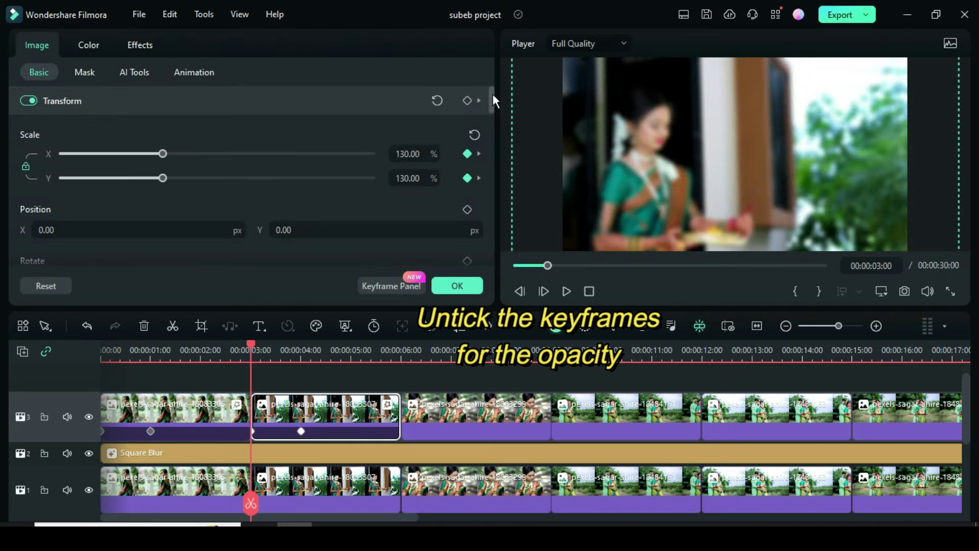
left_click_drag(492, 101, 494, 146)
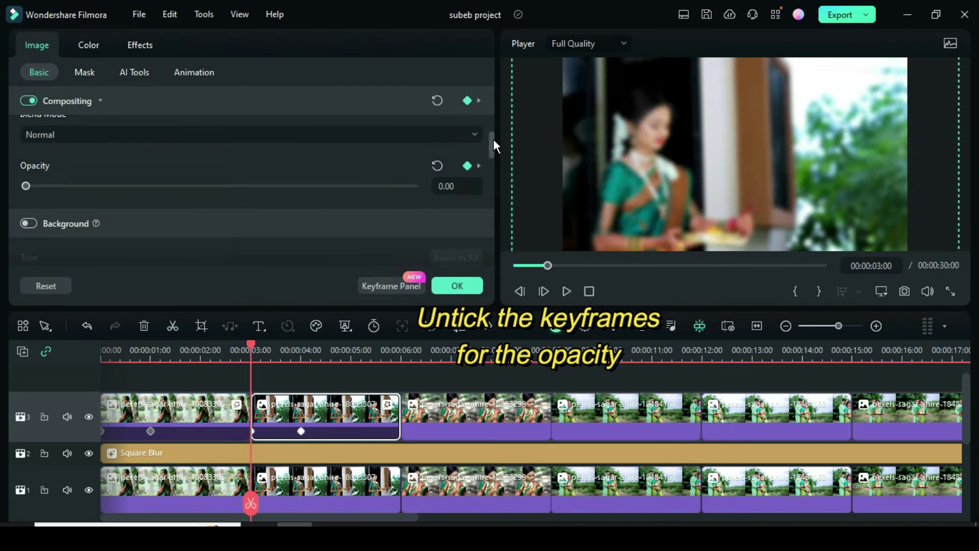
left_click(466, 167)
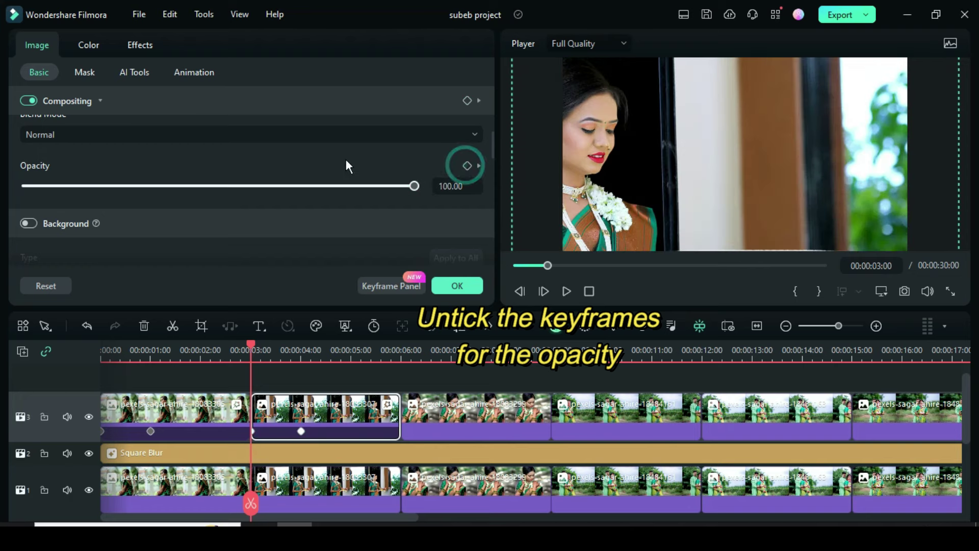
left_click(300, 431)
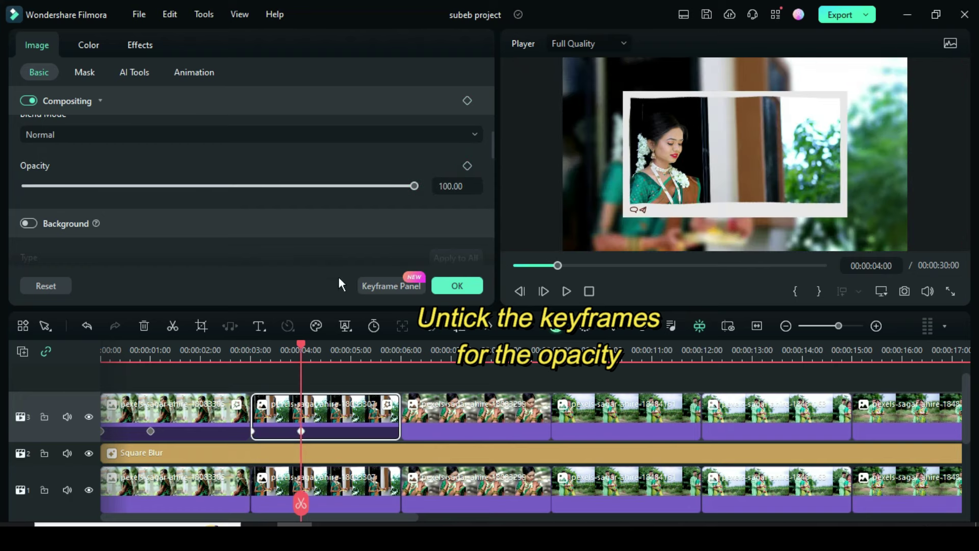
Copy the second photo's effects and paste them onto every remaining photo on track 3
right_click(318, 408)
mouse_move(359, 274)
left_click(621, 276)
left_click(755, 325)
left_click_drag(294, 375, 925, 418)
right_click(332, 415)
mouse_move(378, 292)
left_click(635, 292)
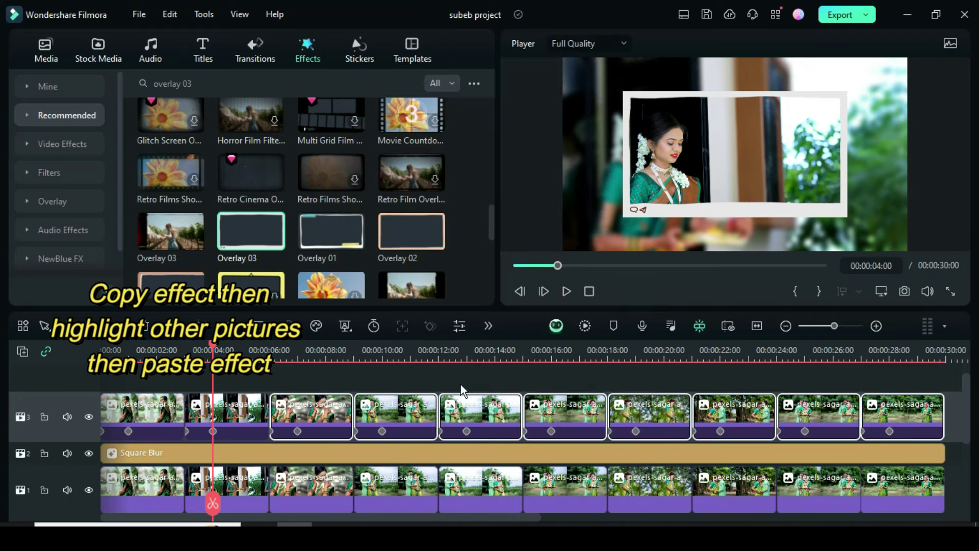
Find the Dissolve transition and place it between the first two clips on track 1
left_click(513, 265)
scroll(489, 442, "down", 1)
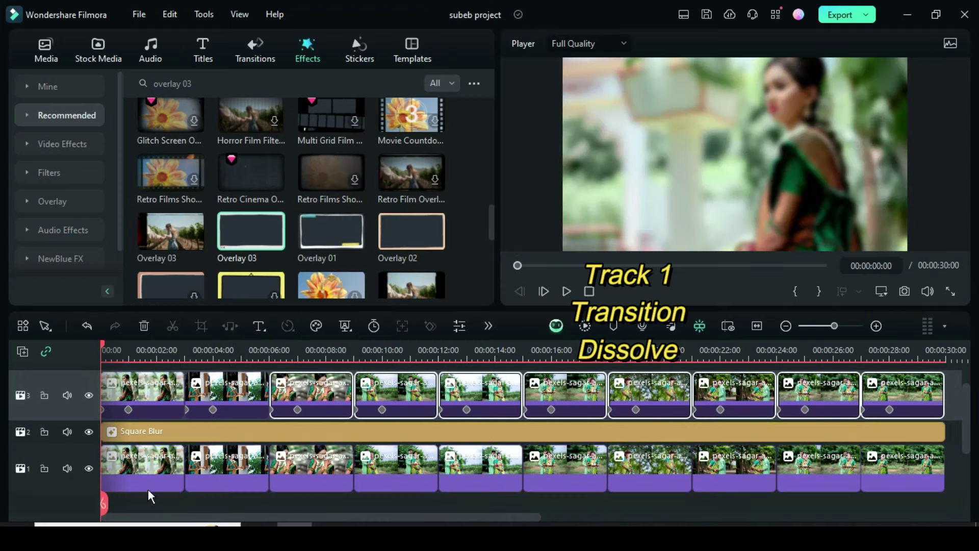
left_click(259, 47)
left_click(193, 78)
type("dissolve")
key("Return")
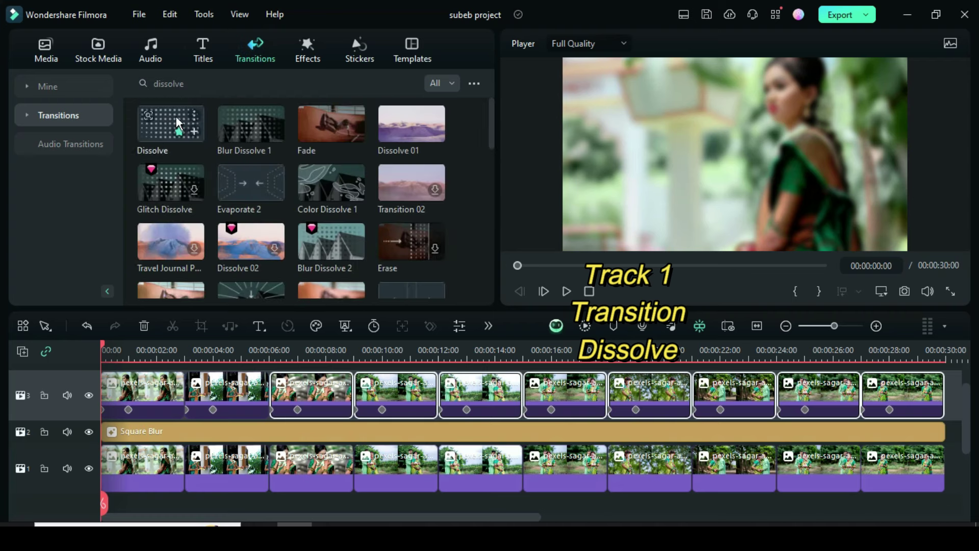
left_click_drag(200, 285, 184, 487)
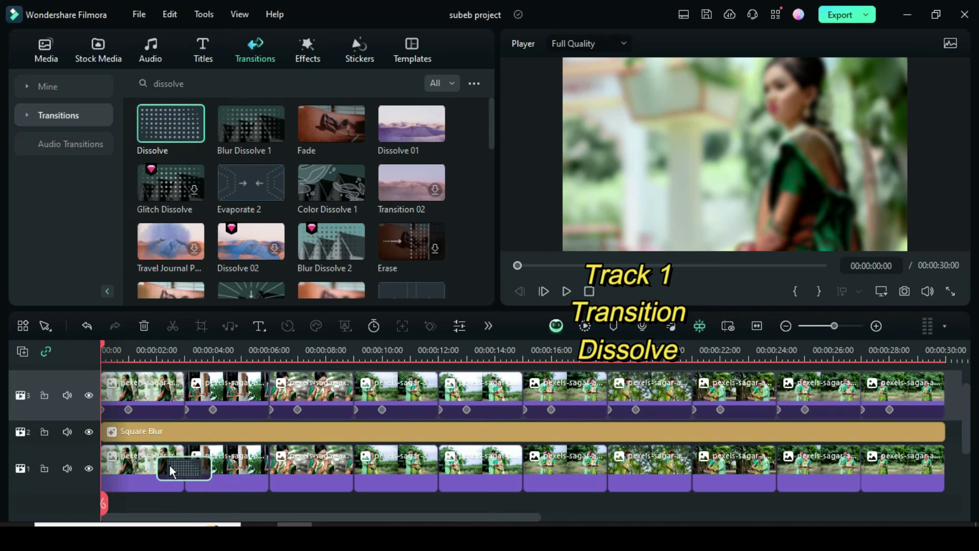
Copy that Dissolve and paste it between all the remaining track-1 clips
right_click(185, 470)
left_click(220, 301)
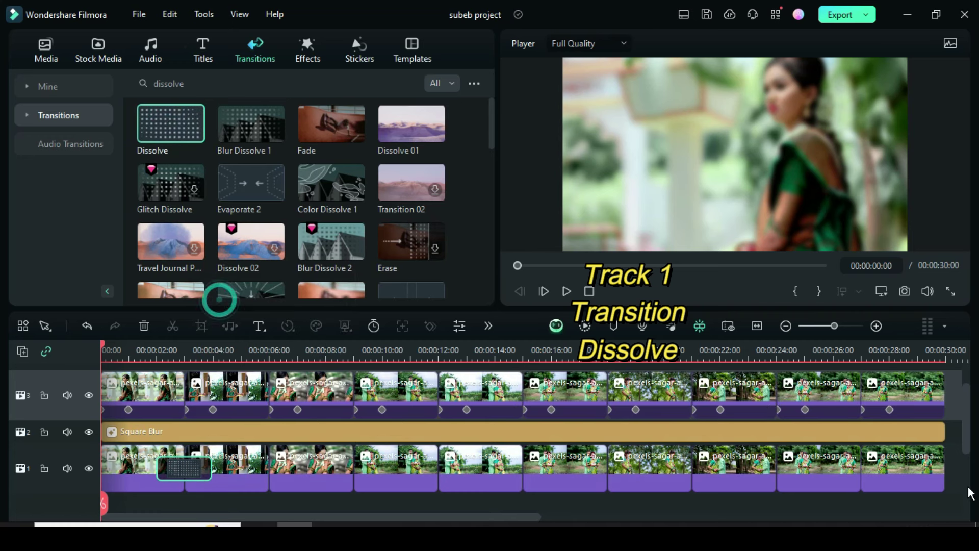
left_click_drag(955, 463, 216, 467)
right_click(216, 467)
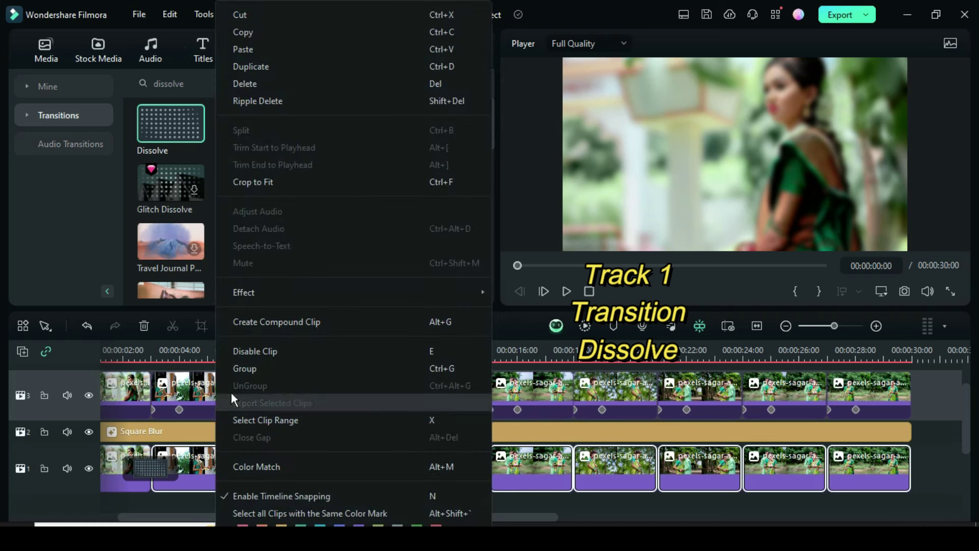
left_click(250, 70)
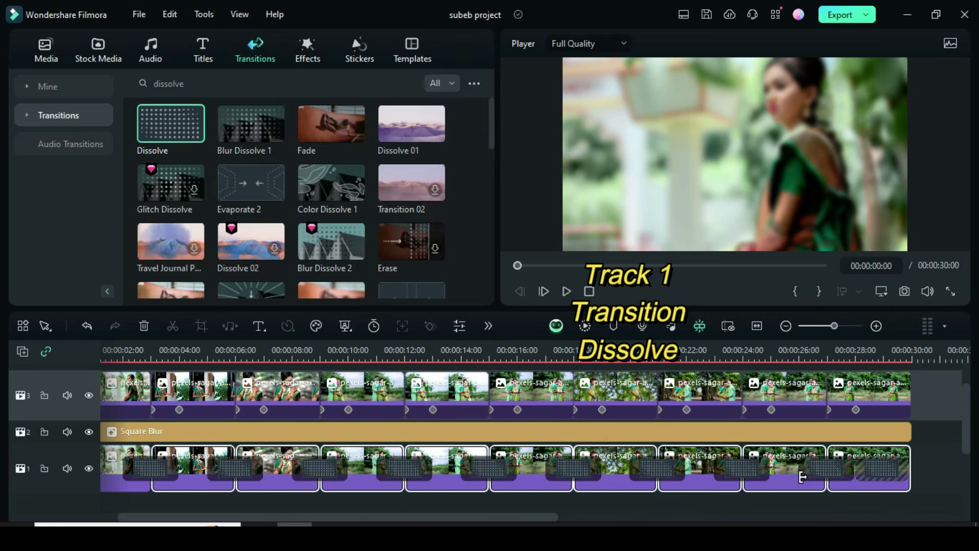
left_click(879, 470)
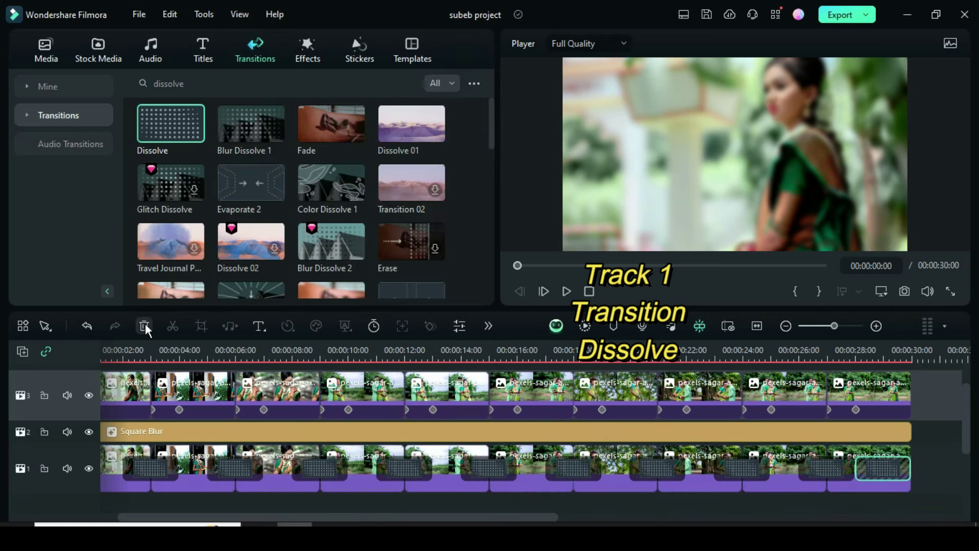
Fit the timeline, search transitions for doorway, and place DoorWay between the first two track-3 photos
left_click(757, 326)
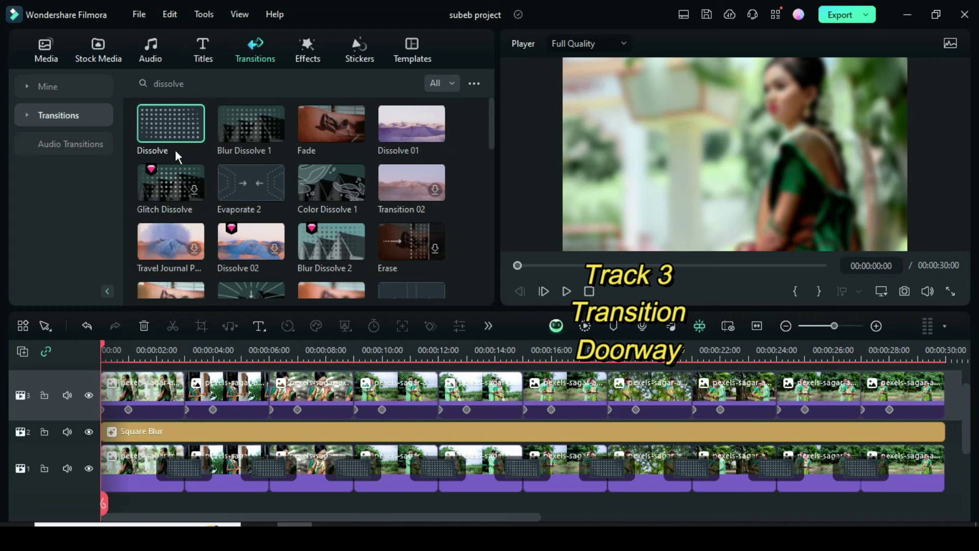
double_click(185, 83)
type("di")
type("orway")
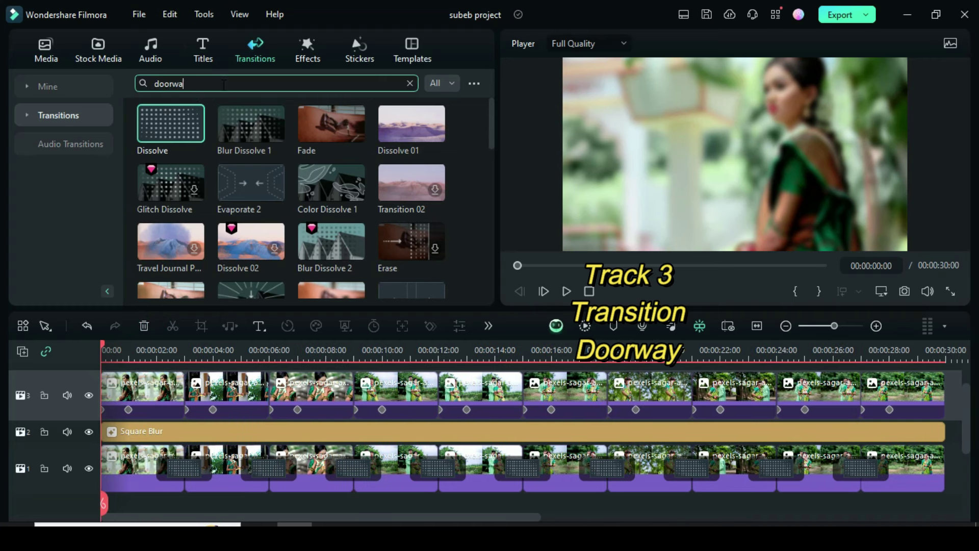
key("Return")
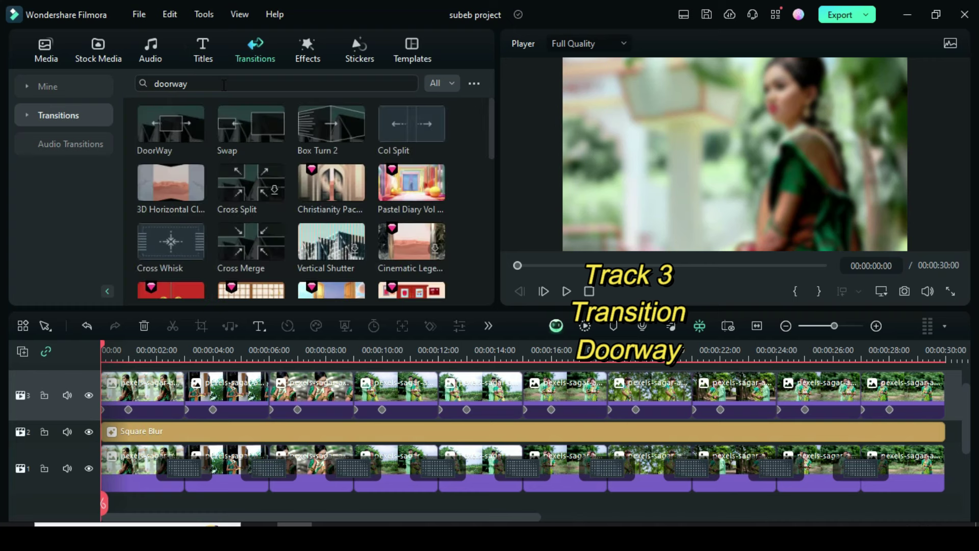
mouse_move(167, 156)
left_click_drag(170, 122, 176, 392)
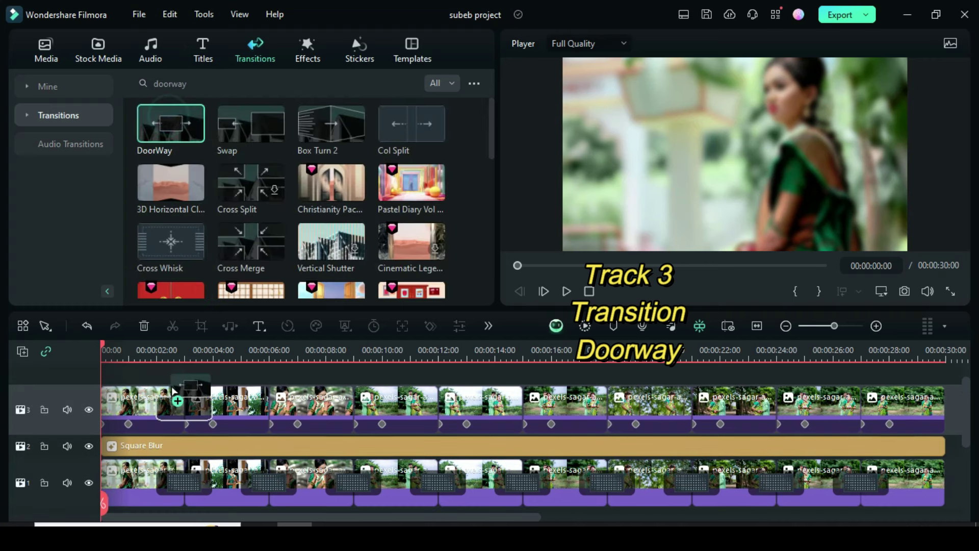
Copy the DoorWay and paste it between all following track-3 photos, then select the one near 00:00:12
right_click(182, 415)
left_click(217, 240)
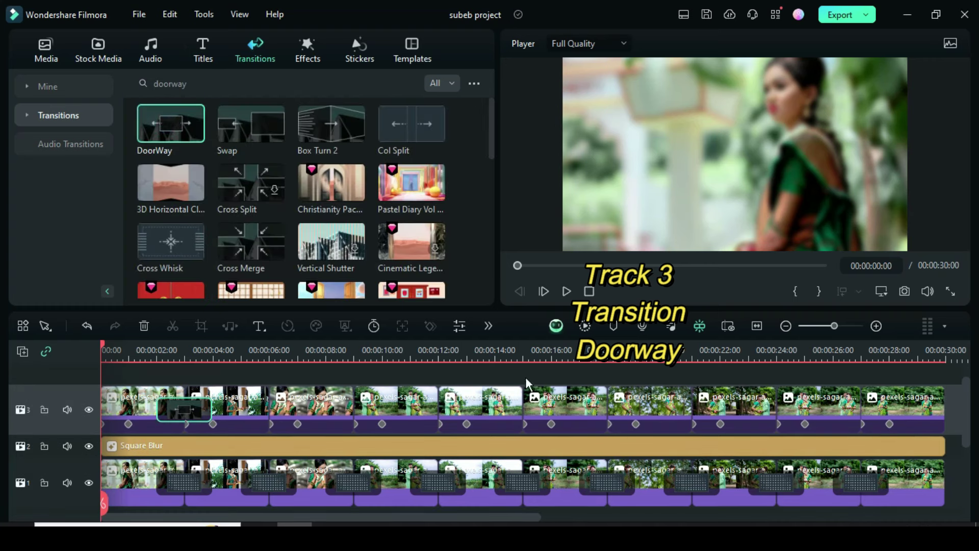
left_click_drag(248, 386, 933, 430)
right_click(257, 418)
left_click(292, 180)
left_click(911, 427)
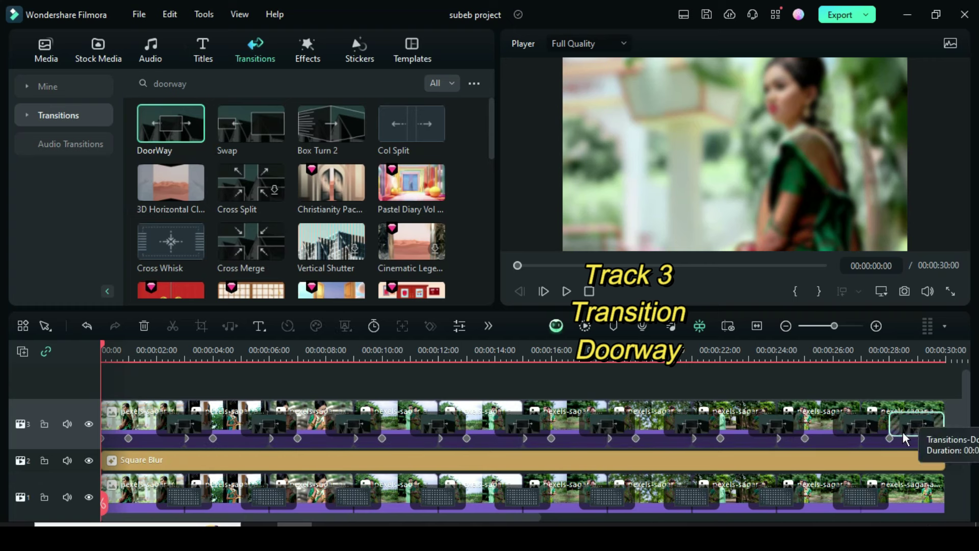
left_click(418, 434)
Search effects for 'shadow overlay 61' and stretch it on a new track from 0:00 to the slideshow end
left_click(308, 48)
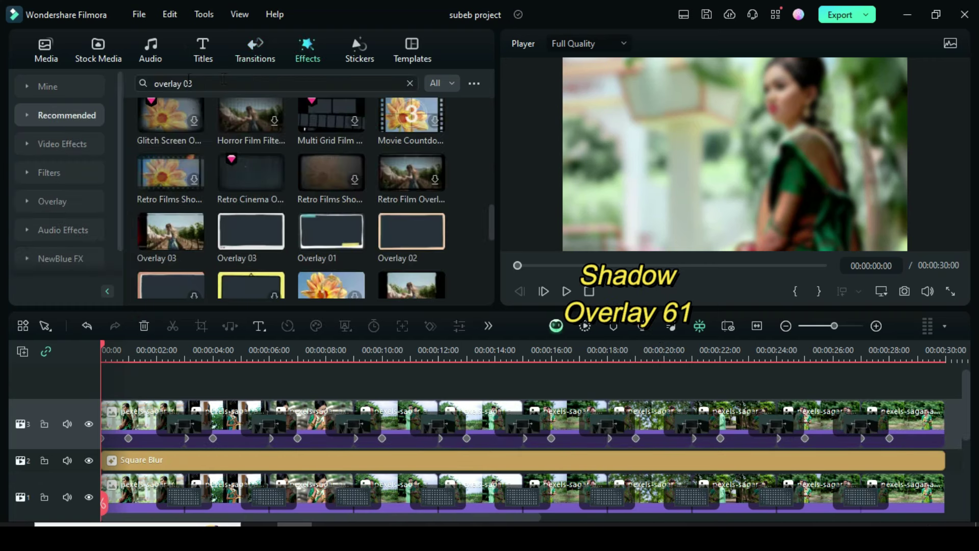
key("BackSpace")
key("BackSpace")
key("BackSpace")
key("BackSpace")
key("BackSpace")
key("BackSpace")
key("BackSpace")
key("BackSpace")
key("BackSpace")
key("BackSpace")
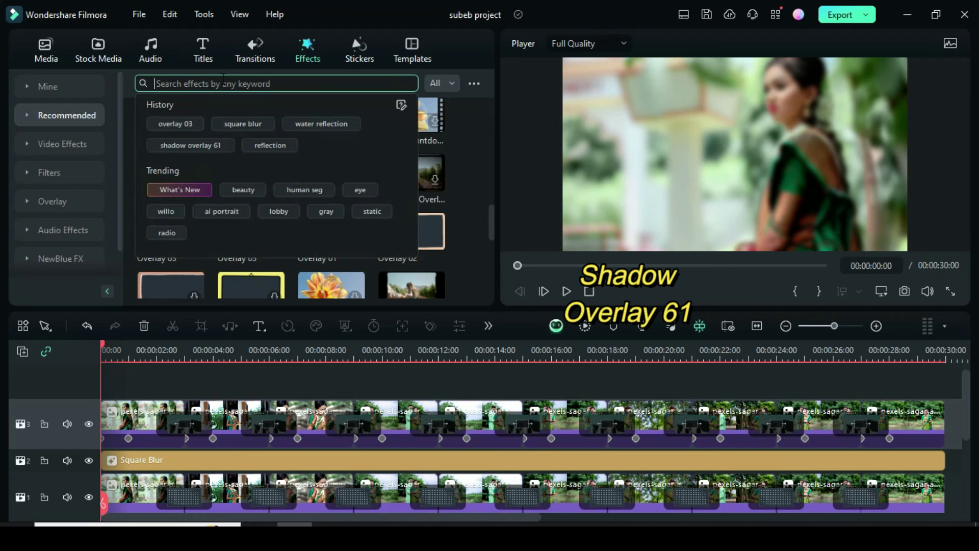
type("shadow over")
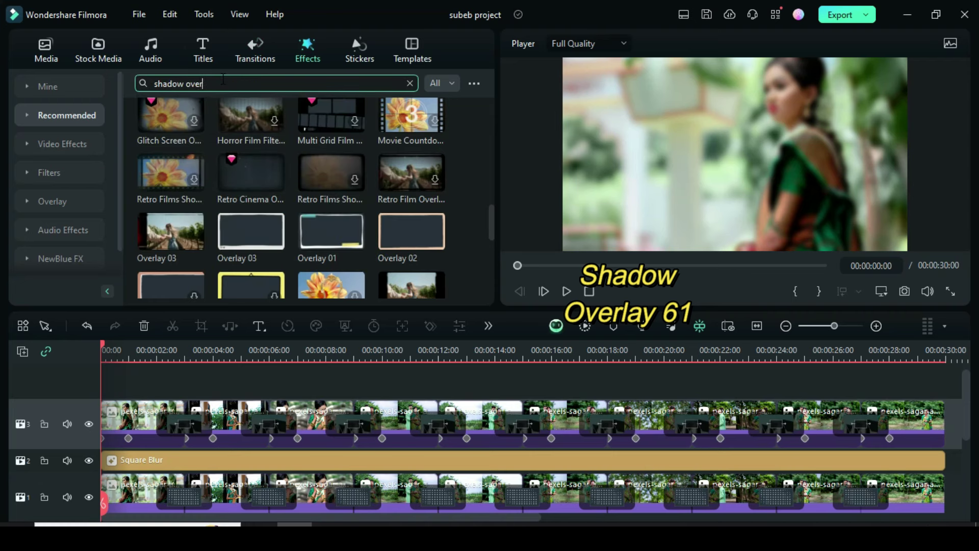
type("lay 61")
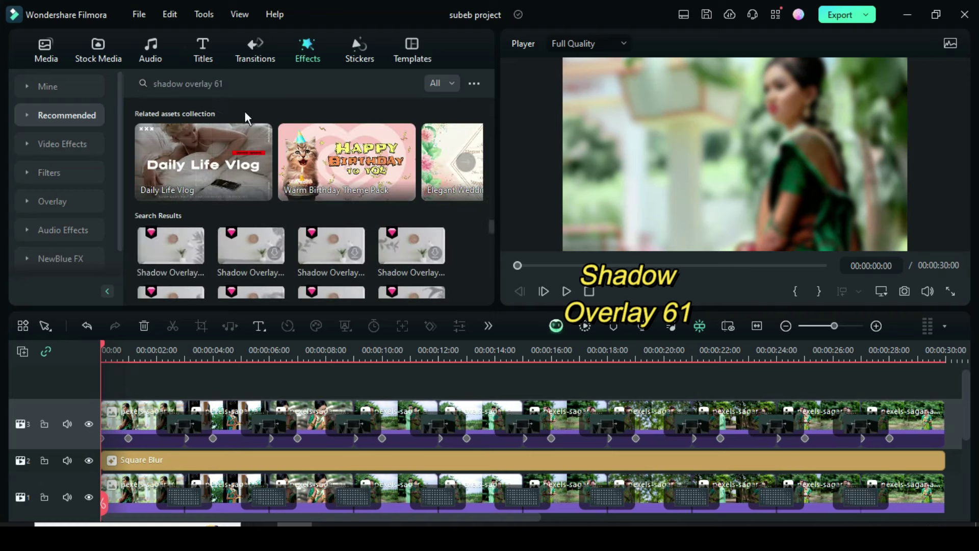
mouse_move(175, 251)
left_click(194, 238)
left_click(162, 240)
left_click_drag(139, 334, 134, 409)
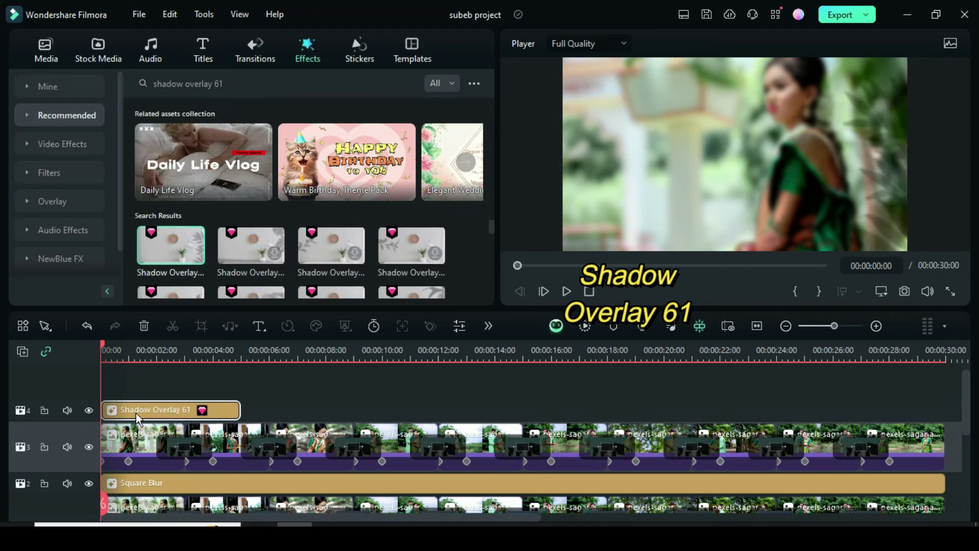
left_click_drag(240, 409, 944, 409)
Add Water Reflection on a new track 5 spanning the slideshow, then clear its Reflection Height for 0.38
left_click(239, 83)
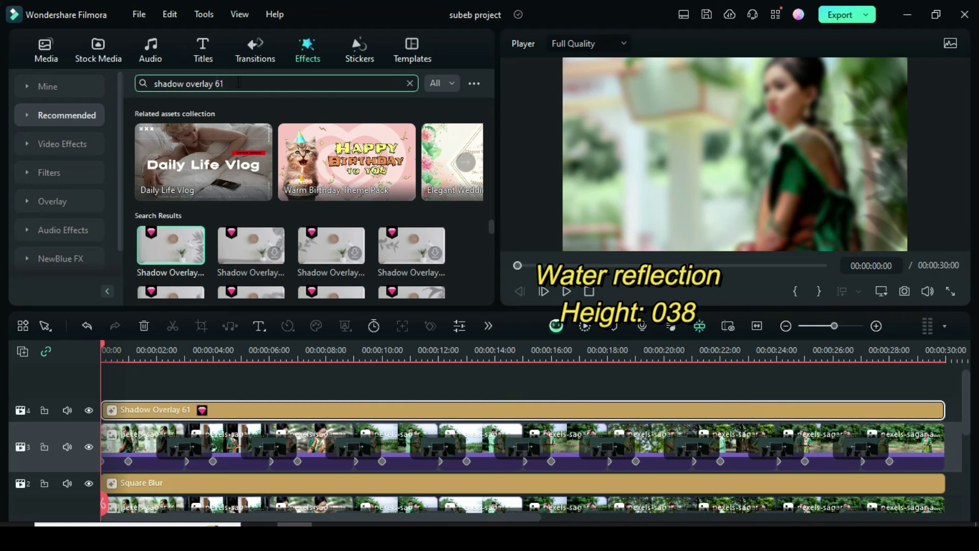
key("ctrl+a")
key("BackSpace")
type("water reflec")
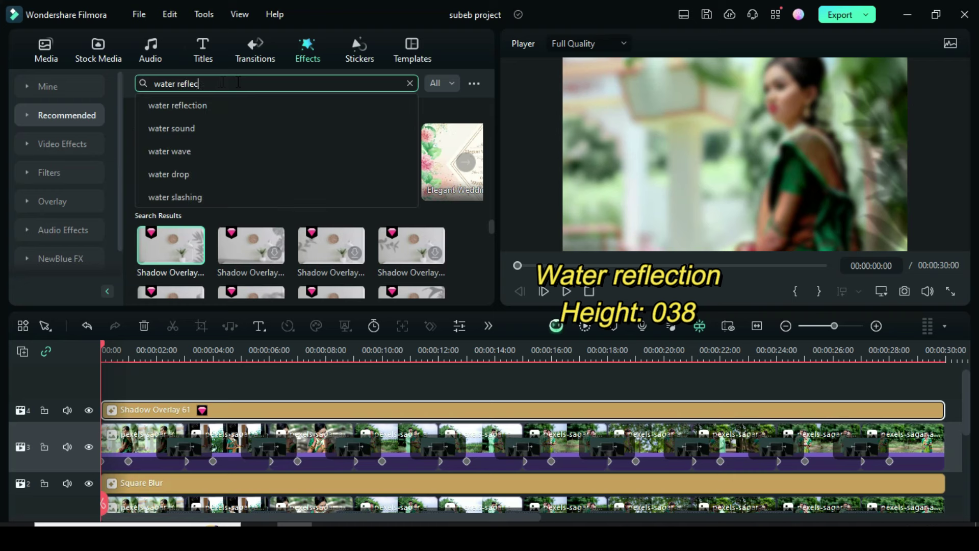
key("Return")
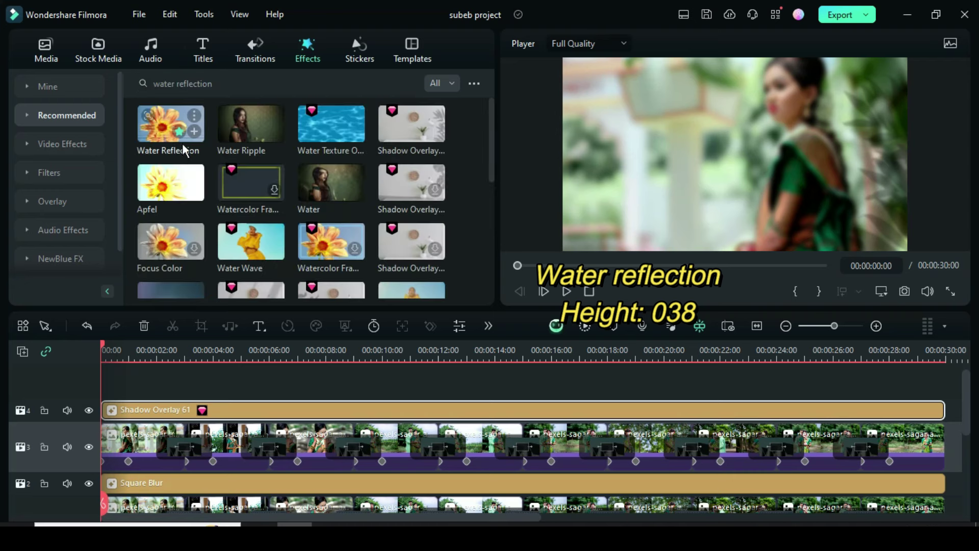
left_click_drag(148, 205, 165, 428)
left_click_drag(246, 432, 941, 433)
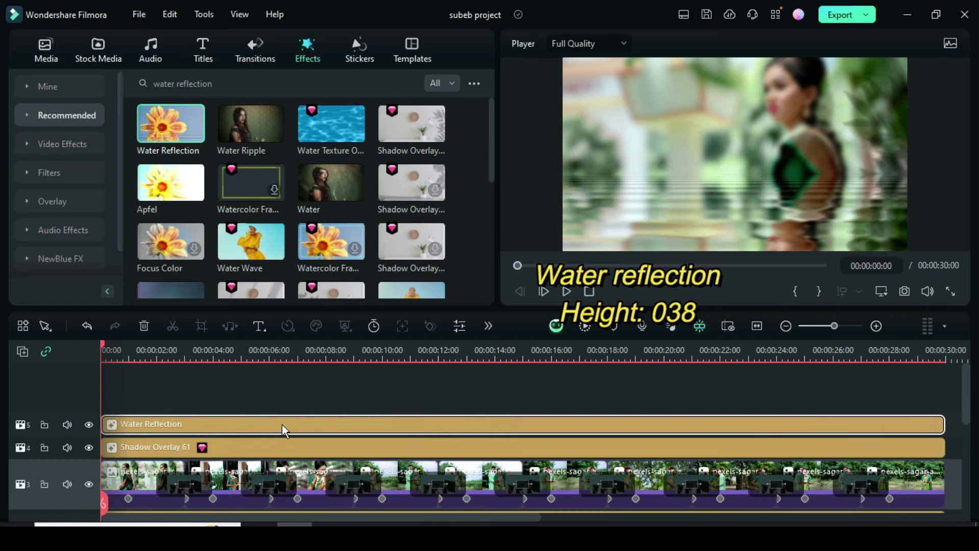
double_click(329, 425)
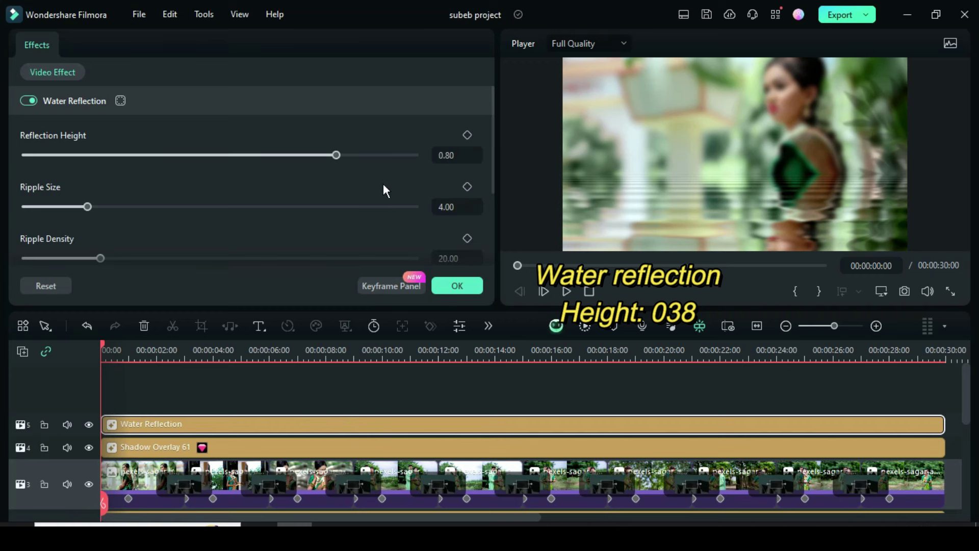
key("BackSpace")
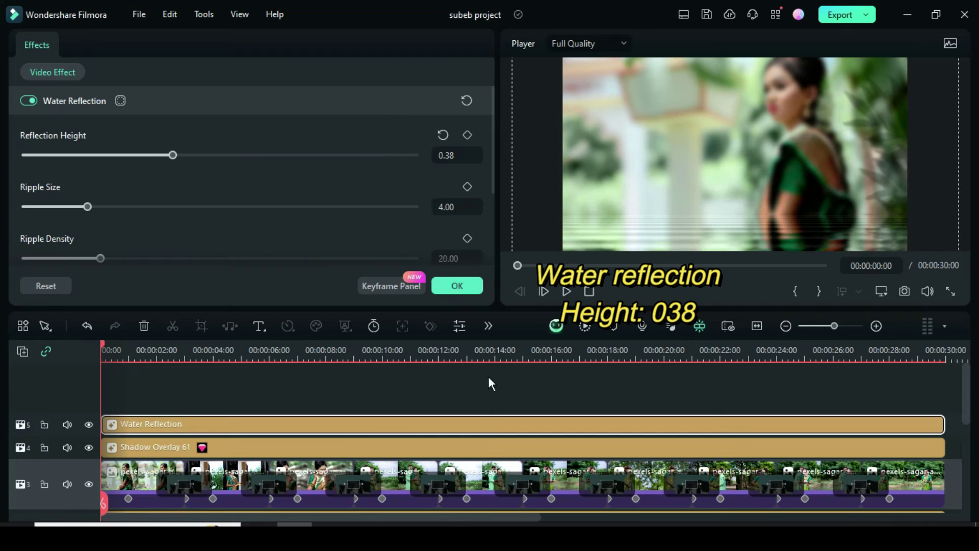
left_click(448, 288)
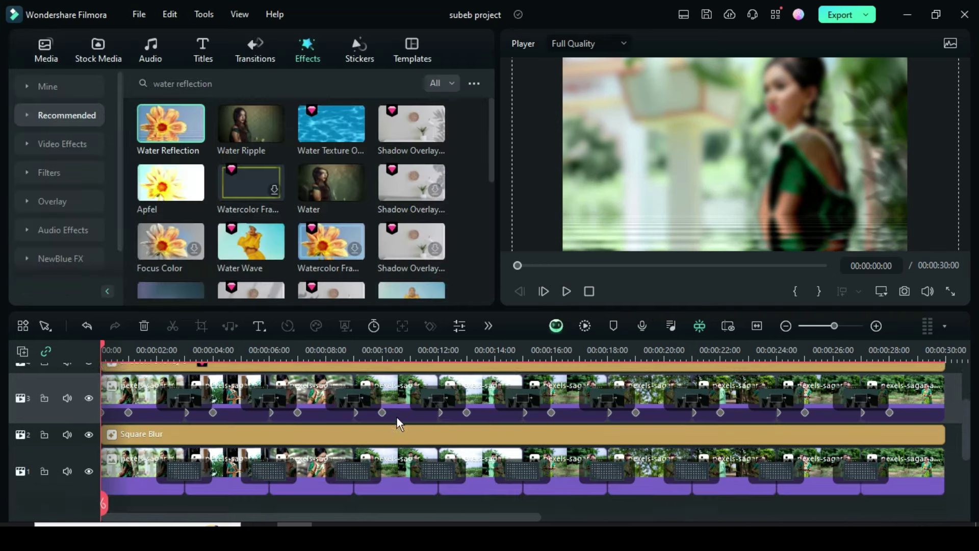